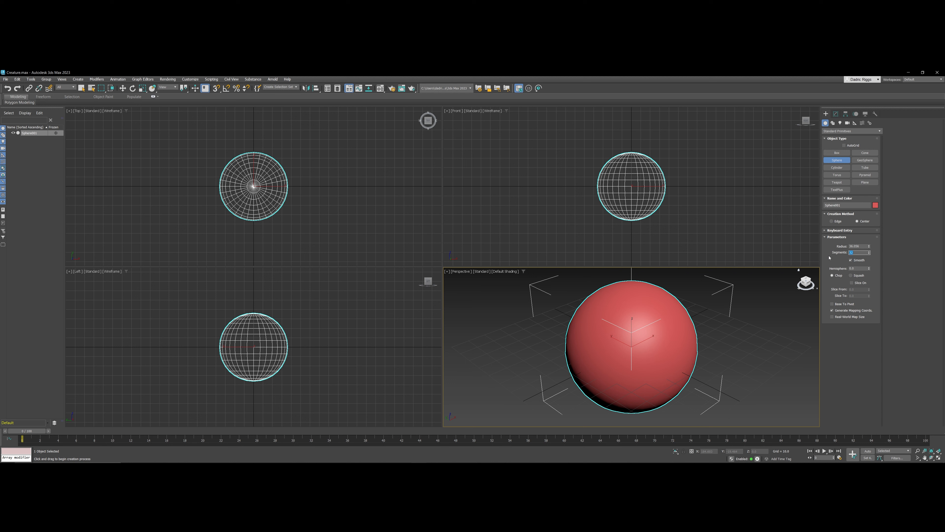
Step: Set the sphere's segments to 64 and apply an FFD 4x4x4 modifier to it
key("Return")
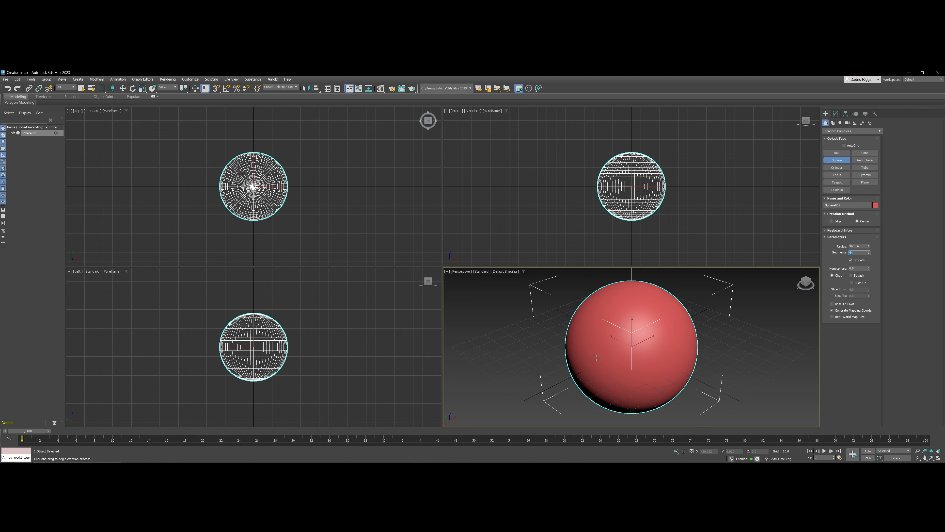
left_click(836, 113)
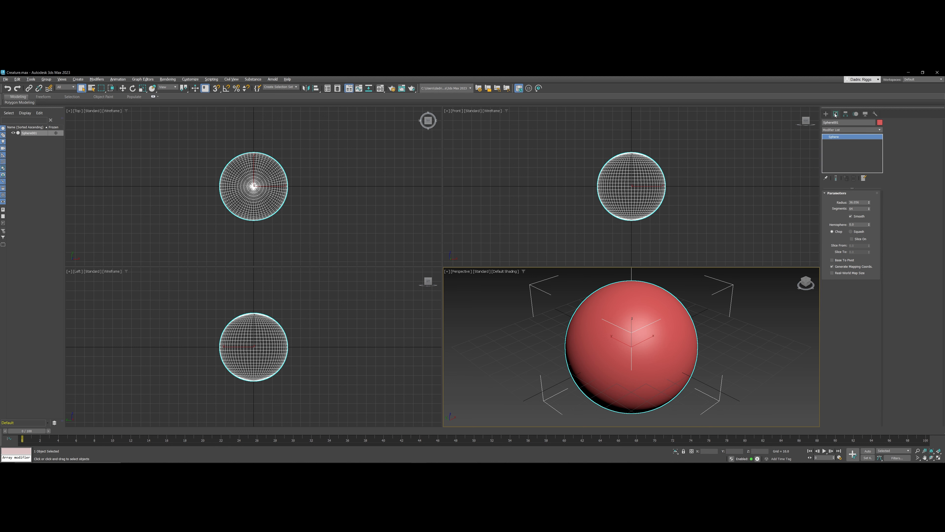
left_click(837, 130)
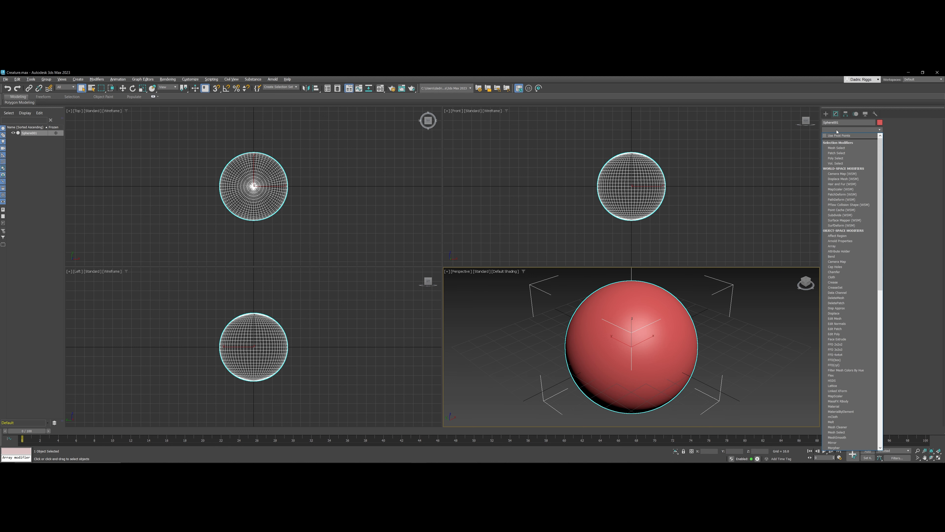
key("f")
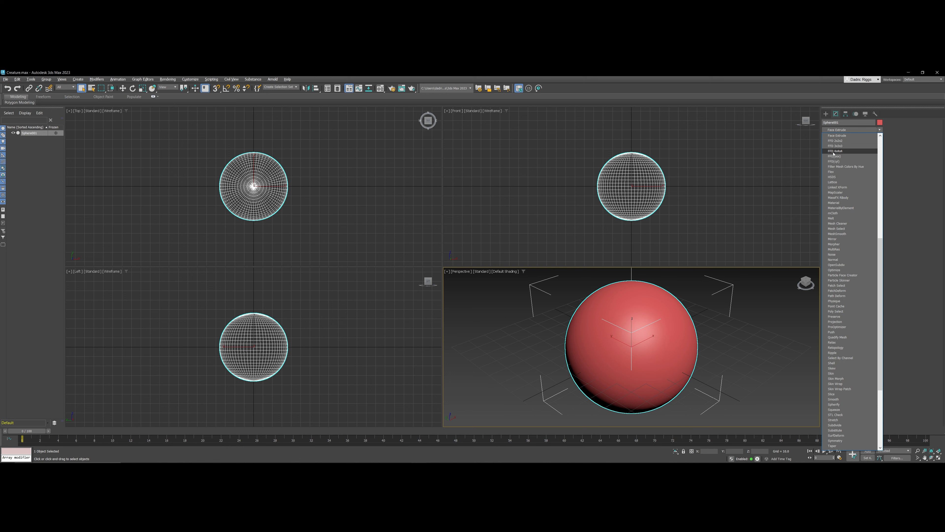
left_click(833, 151)
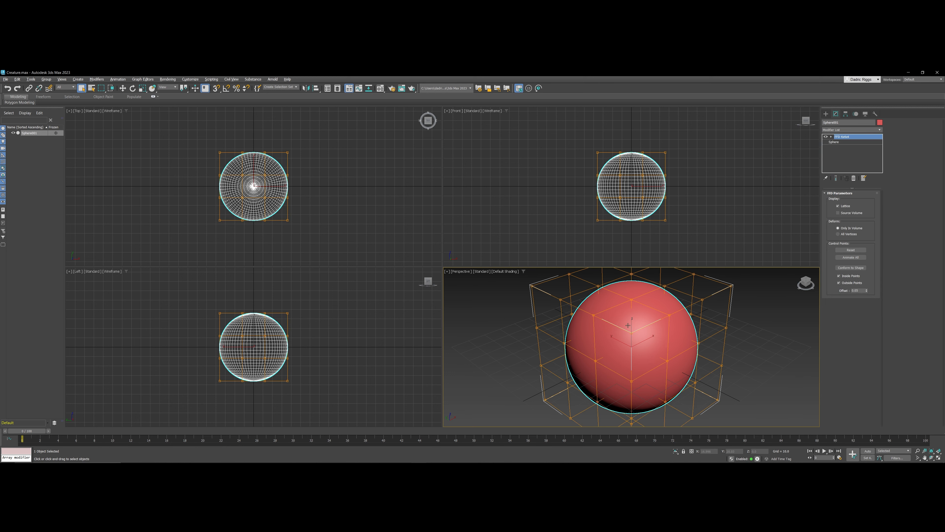
Step: Maximize the perspective view and activate the FFD modifier's control points for editing
key("alt+w")
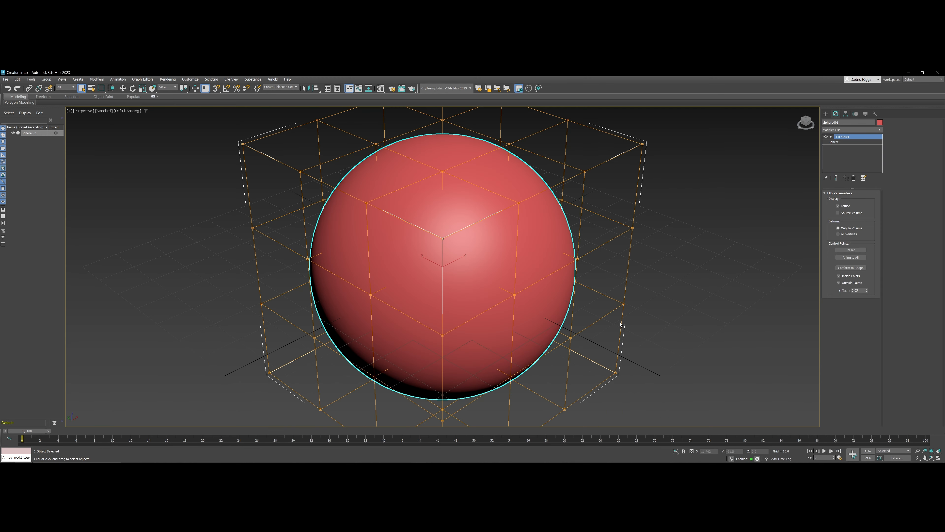
left_click(831, 136)
left_click(847, 142)
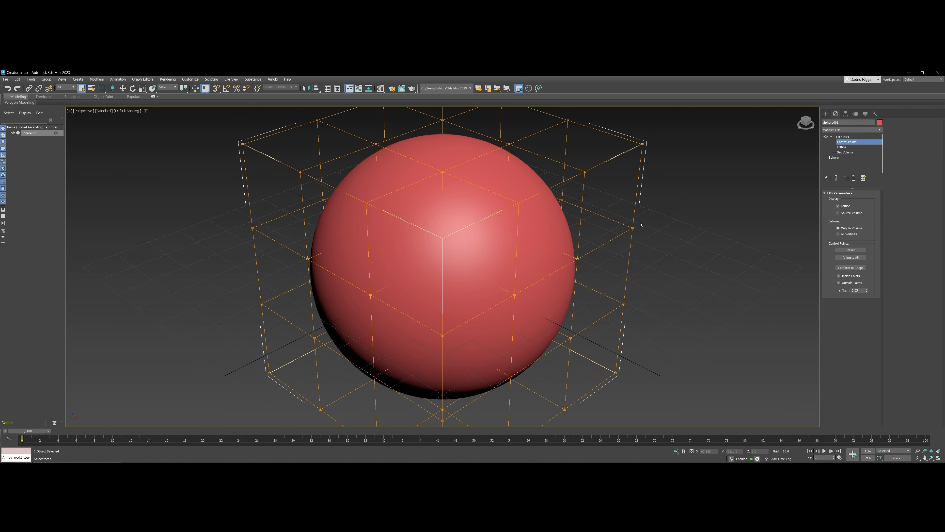
Step: Try pulling one upper control point of the lattice far away from the sphere, and undo the move
scroll(641, 225, "down", 3)
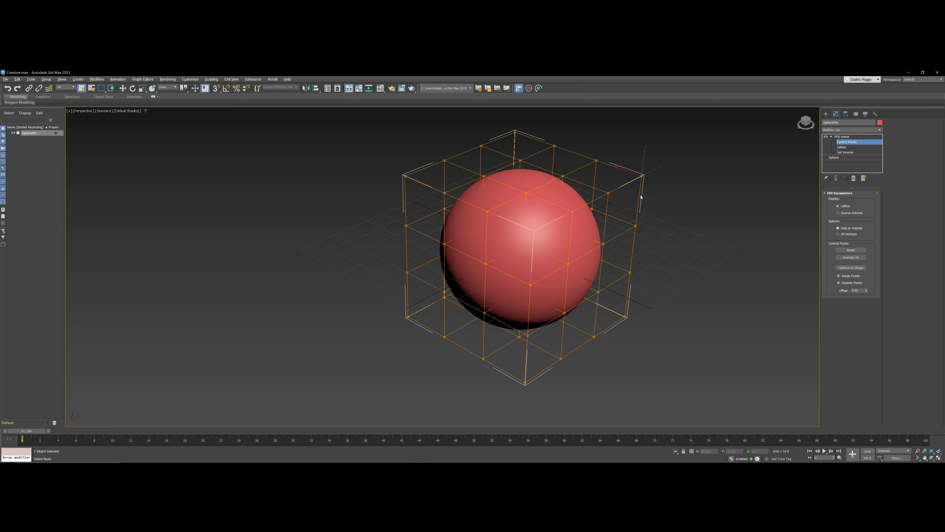
key("w")
middle_click_drag(640, 197, 546, 187)
left_click_drag(533, 166, 177, 361)
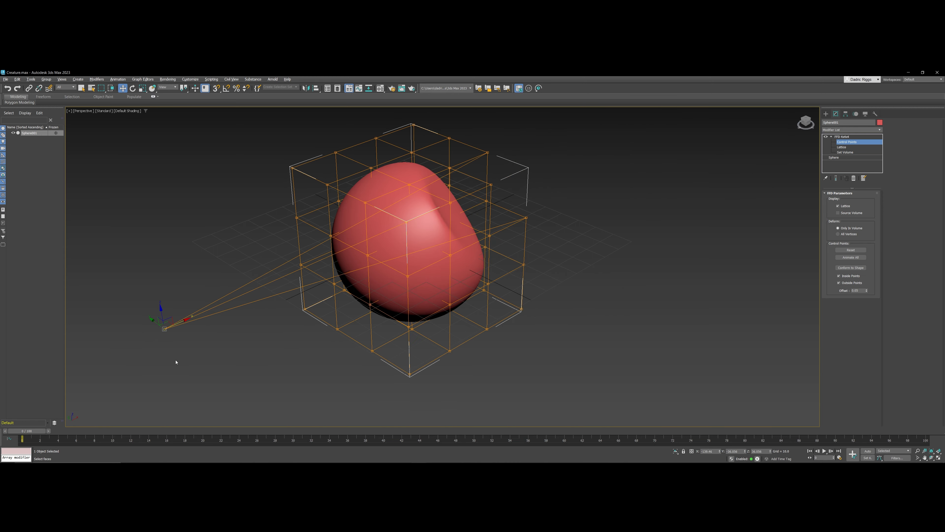
key("ctrl+z")
Step: Scale the four inner control points of the lattice's bottom layer far outward horizontally to flatten the sphere's underside
middle_click_drag(440, 311, 491, 307, "alt")
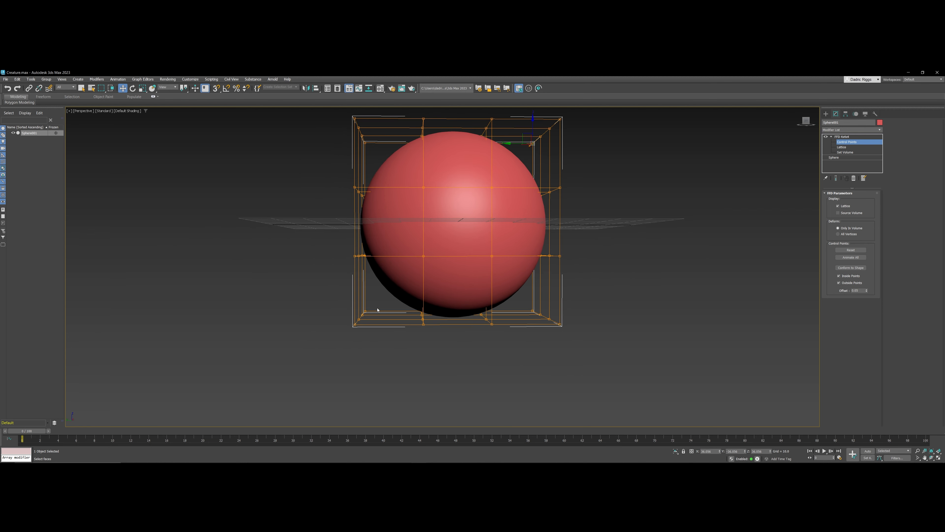
left_click(334, 289)
left_click_drag(406, 299, 513, 359)
middle_click_drag(513, 359, 521, 334, "alt")
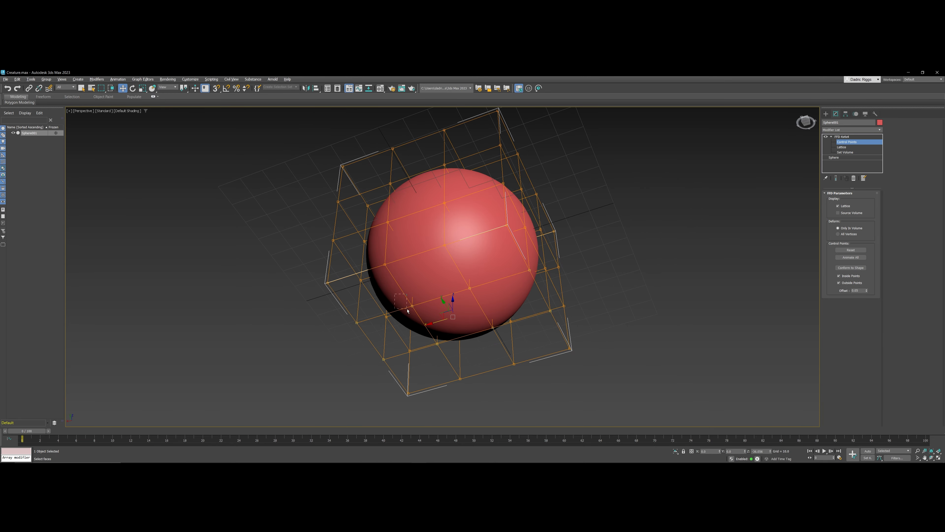
left_click_drag(412, 386, 412, 387)
left_click_drag(597, 338, 595, 337)
middle_click_drag(482, 315, 454, 320, "alt")
key("r")
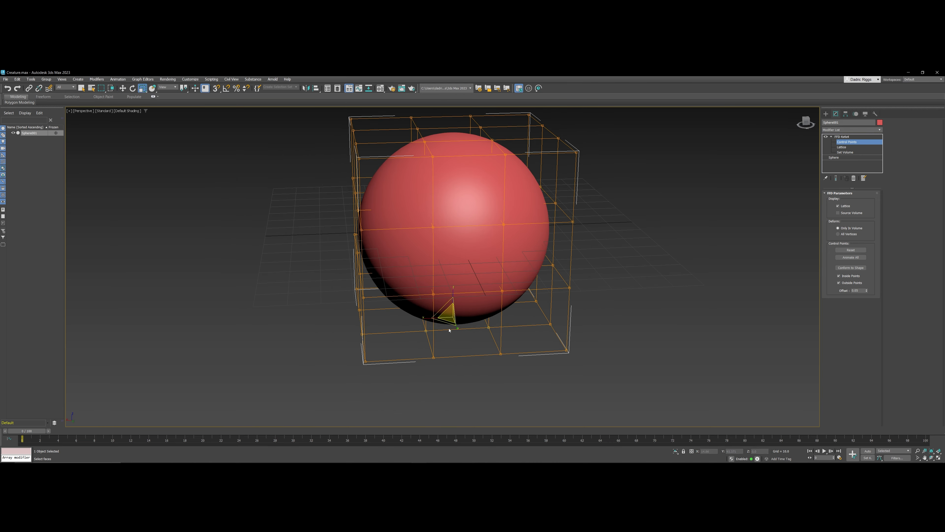
left_click_drag(449, 323, 425, 423)
Step: Scale the lattice's top layer of control points inward horizontally to taper the dome to a peak
middle_click_drag(425, 423, 538, 358, "alt")
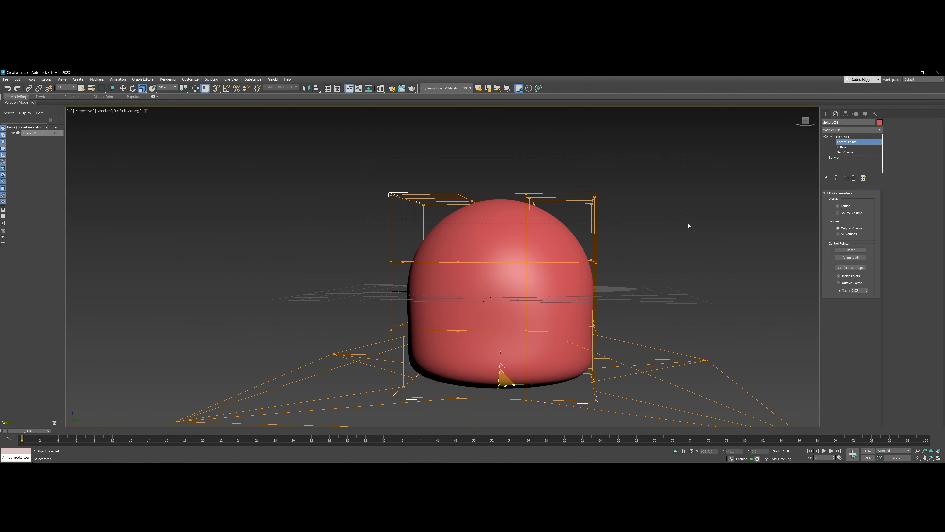
left_click_drag(688, 225, 688, 225)
middle_click_drag(688, 225, 611, 208, "alt")
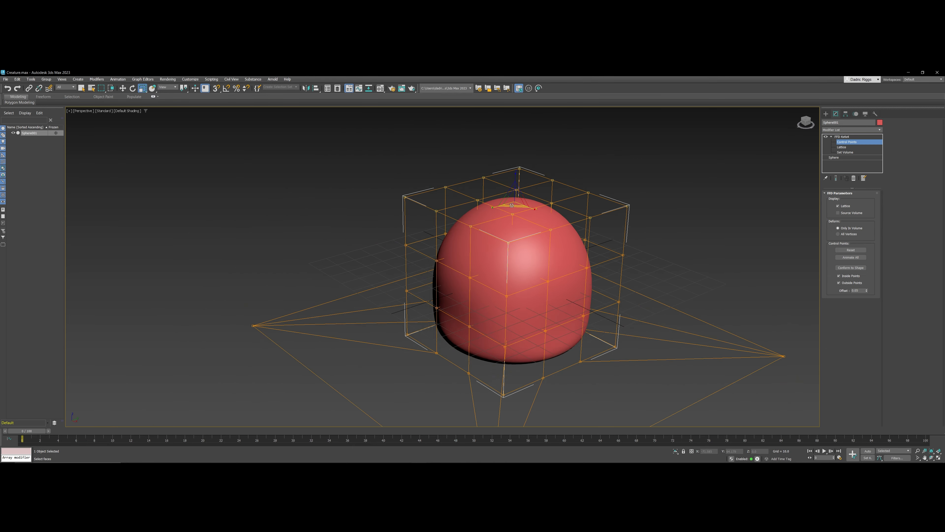
left_click_drag(512, 205, 525, 261)
Step: Scale the two lowest layers of lattice control points outward horizontally to widen the shape's base
middle_click_drag(536, 266, 462, 201, "alt")
middle_click_drag(344, 249, 335, 230, "alt")
left_click_drag(300, 244, 625, 349)
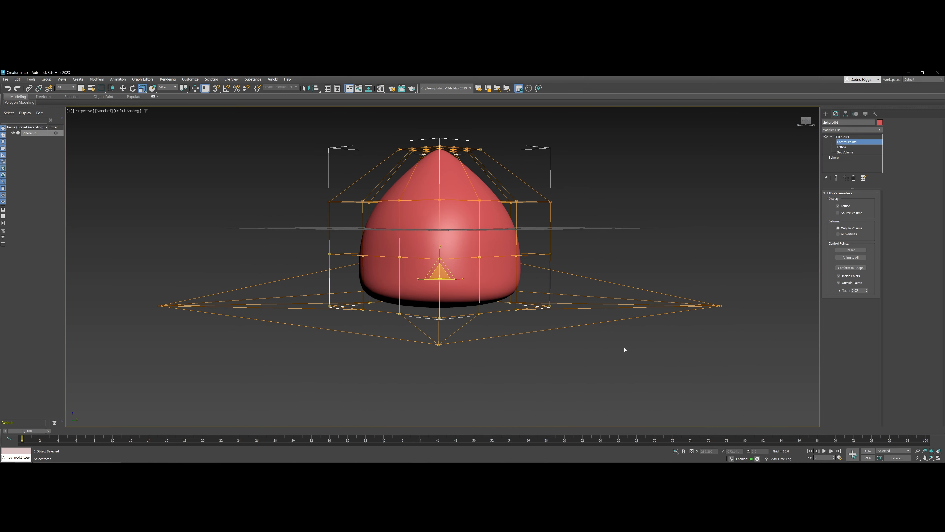
middle_click_drag(461, 294, 499, 323, "alt")
left_click_drag(446, 284, 457, 290)
Step: Scale the second layer of control points from the top inward horizontally to narrow the shape's upper part
middle_click_drag(457, 291, 454, 265, "alt")
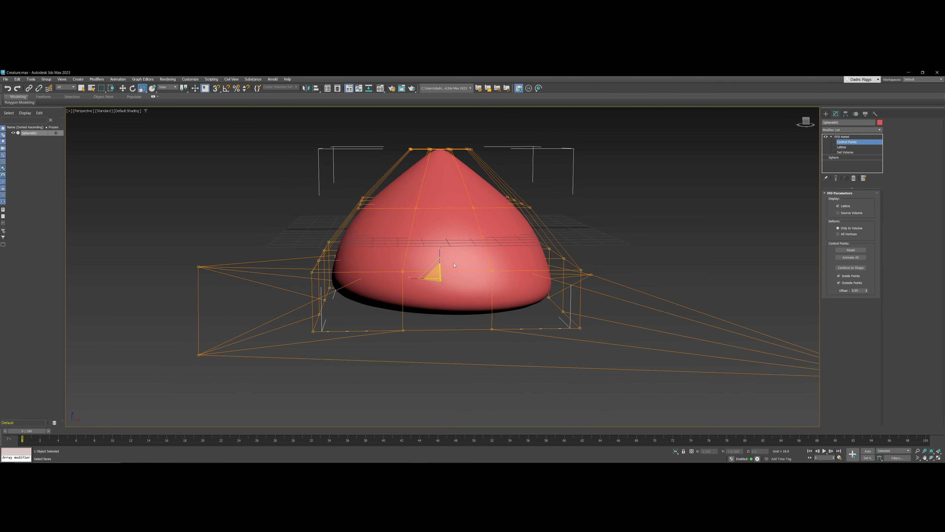
left_click_drag(586, 237, 585, 237)
middle_click_drag(499, 219, 533, 247, "alt")
left_click_drag(447, 210, 442, 205)
Step: Move the lattice's upper control points straight down to lower the cone-like peak
middle_click_drag(441, 204, 453, 203, "alt")
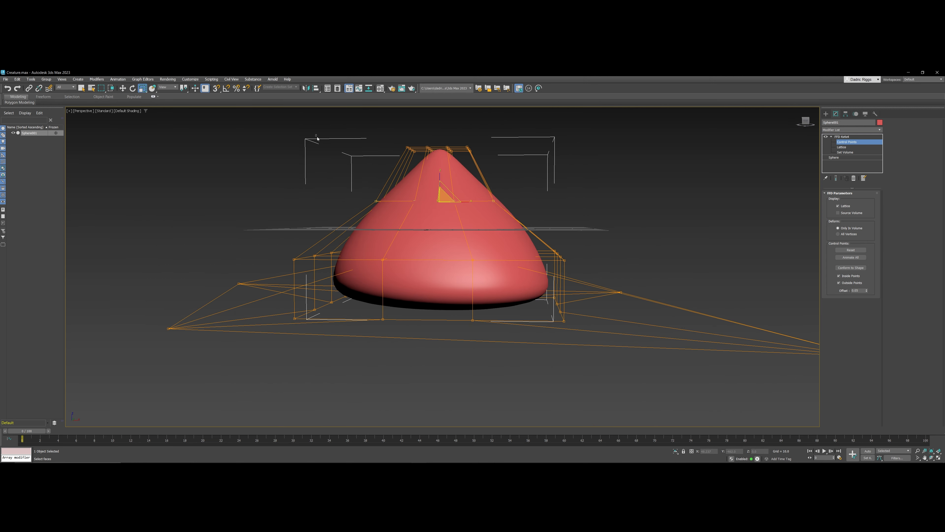
left_click_drag(575, 167, 575, 167)
key("w")
left_click_drag(440, 131, 433, 231)
left_click(442, 202)
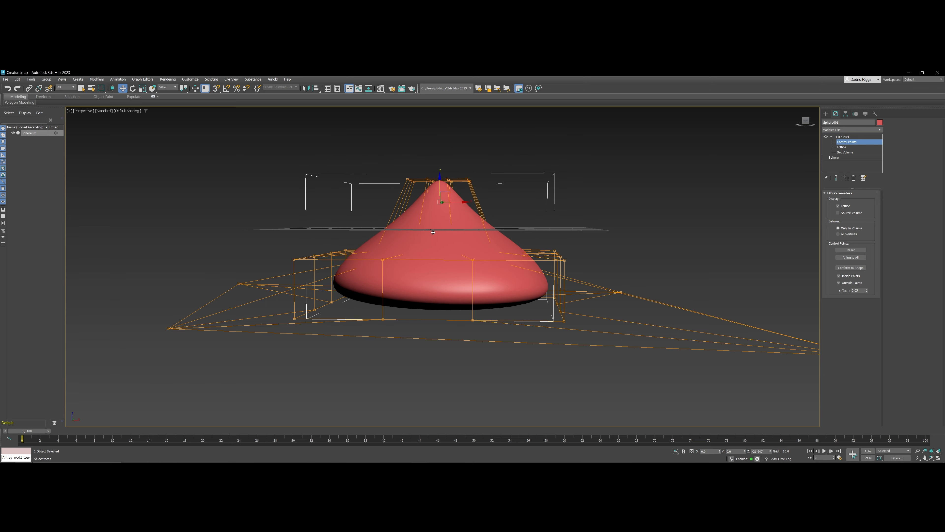
Step: Convert the deformed sphere to an Editable Poly
middle_click_drag(432, 231, 464, 240, "alt")
right_click(465, 239)
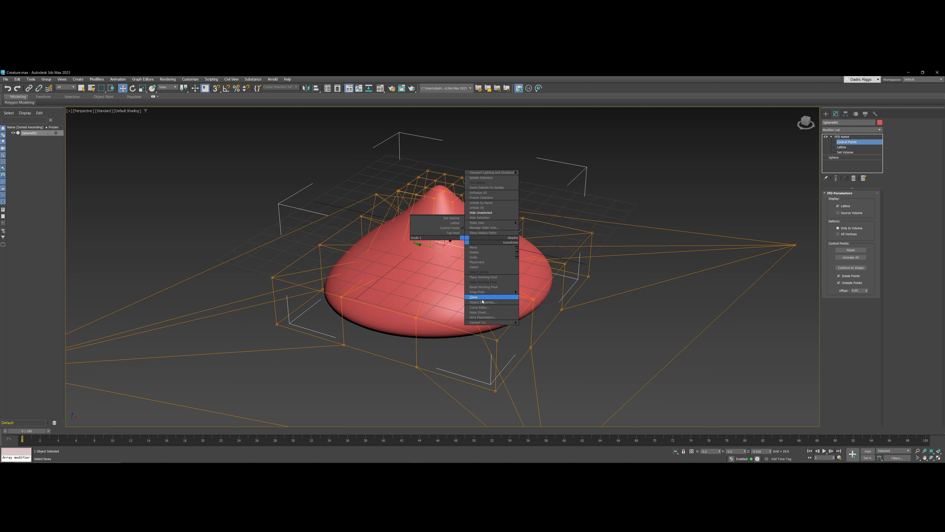
mouse_move(507, 324)
left_click(541, 327)
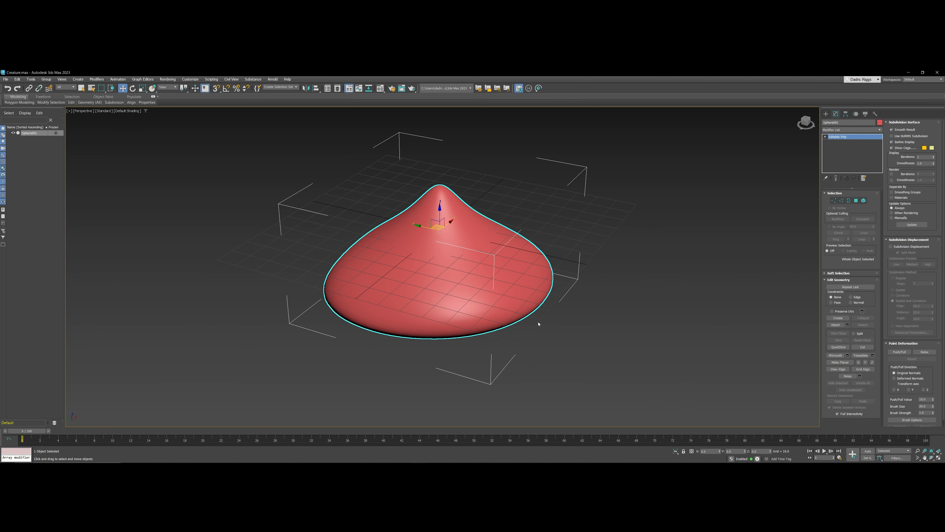
Step: With grid snapping on, draw a closed square spline covering one grid cell beside the red body using the Line tool
middle_click_drag(539, 324, 416, 317)
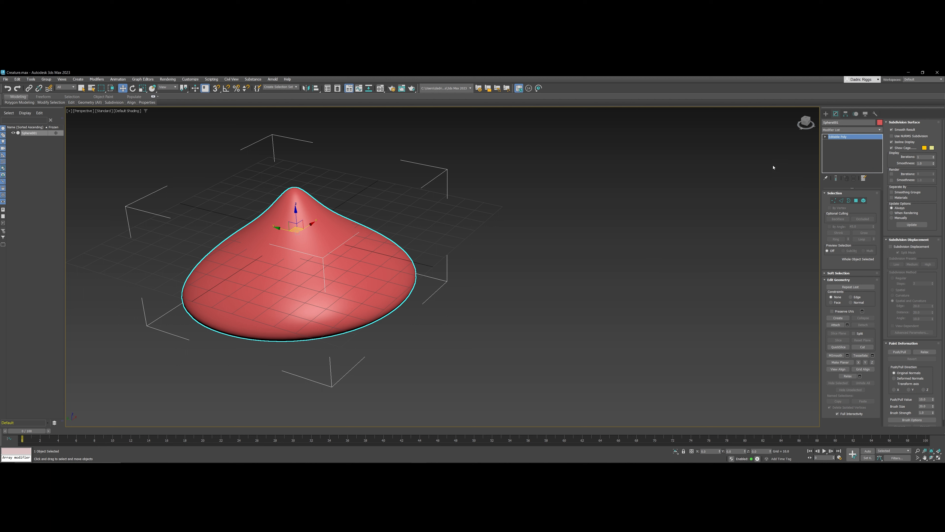
left_click(826, 114)
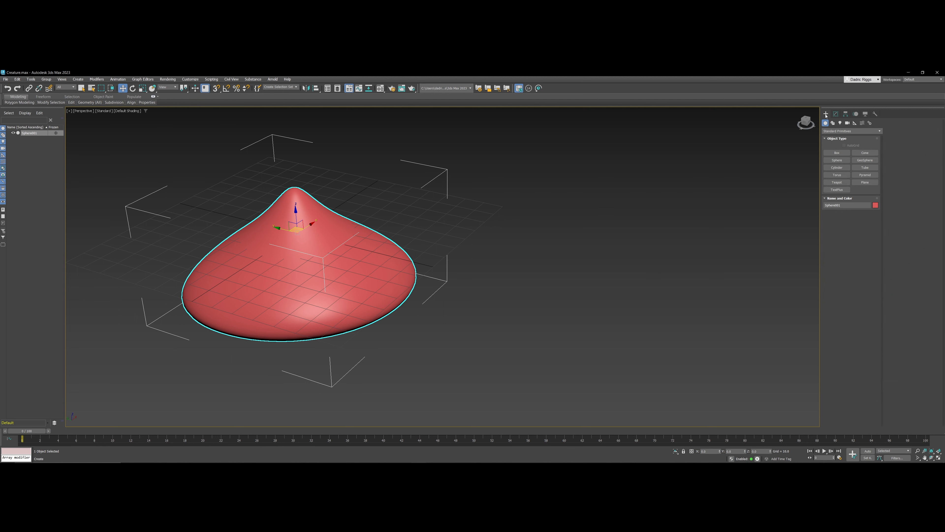
left_click(833, 123)
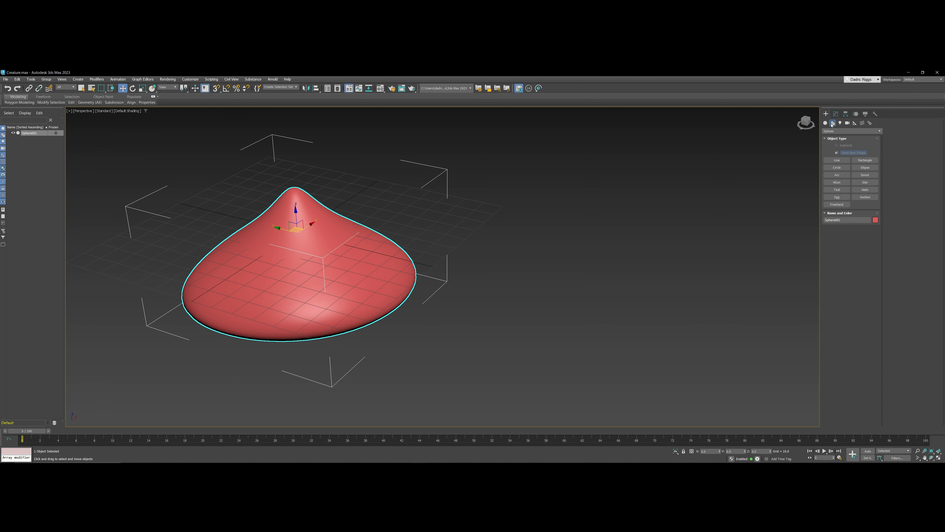
left_click(837, 159)
scroll(451, 207, "up", 5)
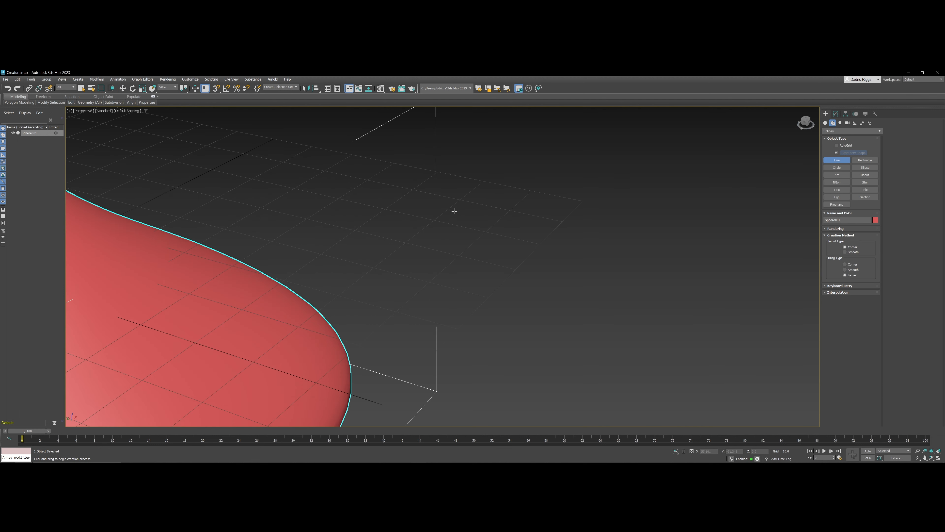
key("s")
mouse_move(434, 219)
middle_mouse_down("alt")
mouse_move(437, 242)
mouse_move(445, 223)
middle_mouse_up("alt")
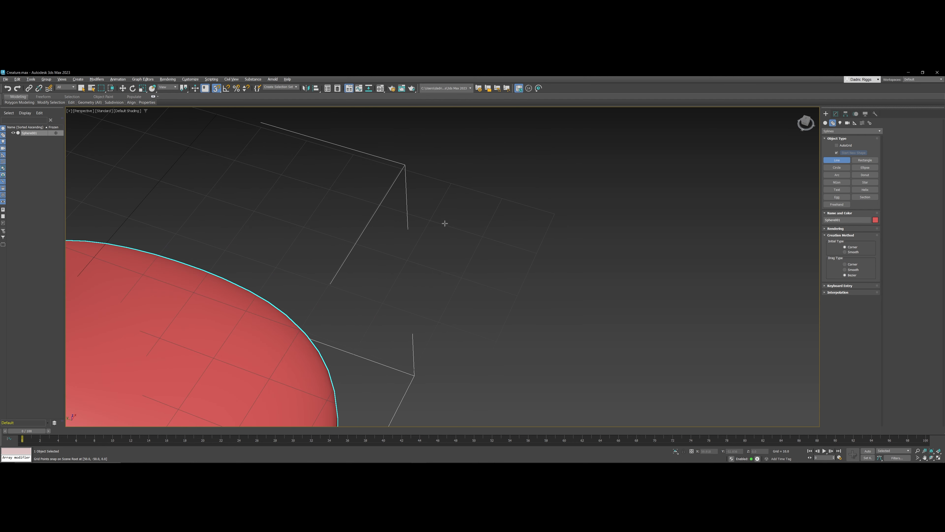
left_click(502, 198)
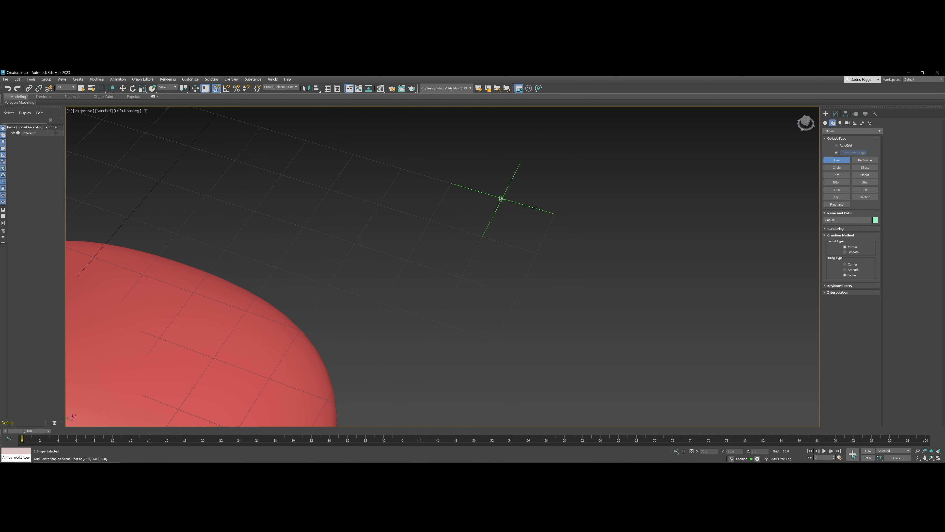
left_click(554, 214)
left_click(536, 253)
left_click(482, 237)
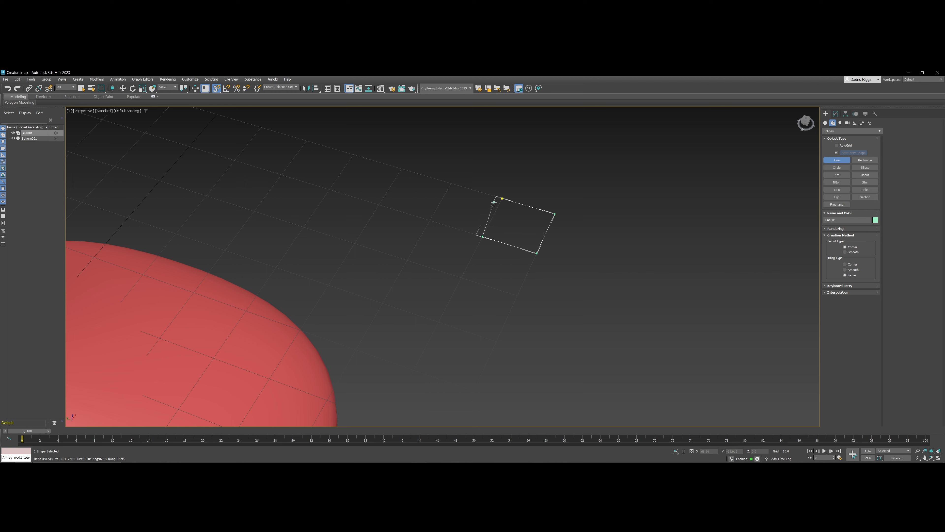
left_click(502, 198)
left_click(461, 275)
middle_click_drag(528, 263, 449, 300, "alt")
right_click(523, 251)
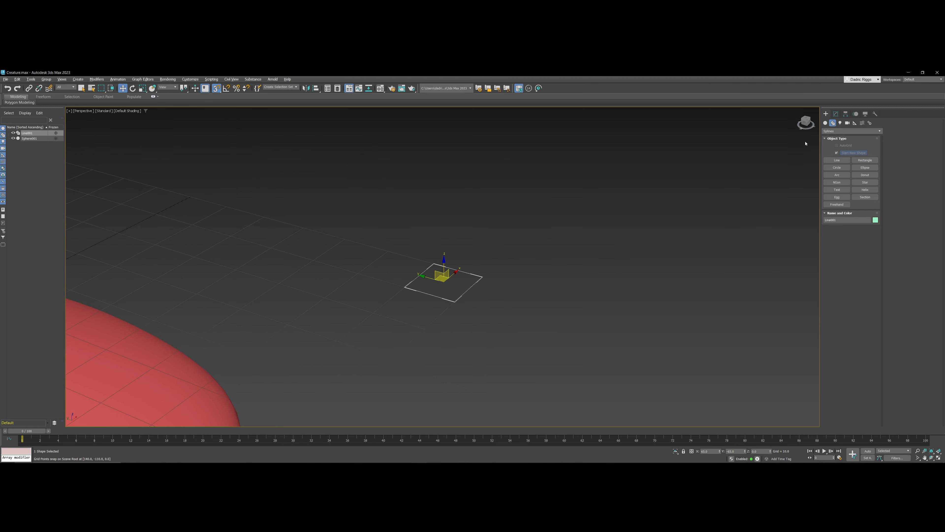
Step: Apply an Extrude modifier to the square spline and raise it into a tall box about 22 units high
left_click(836, 115)
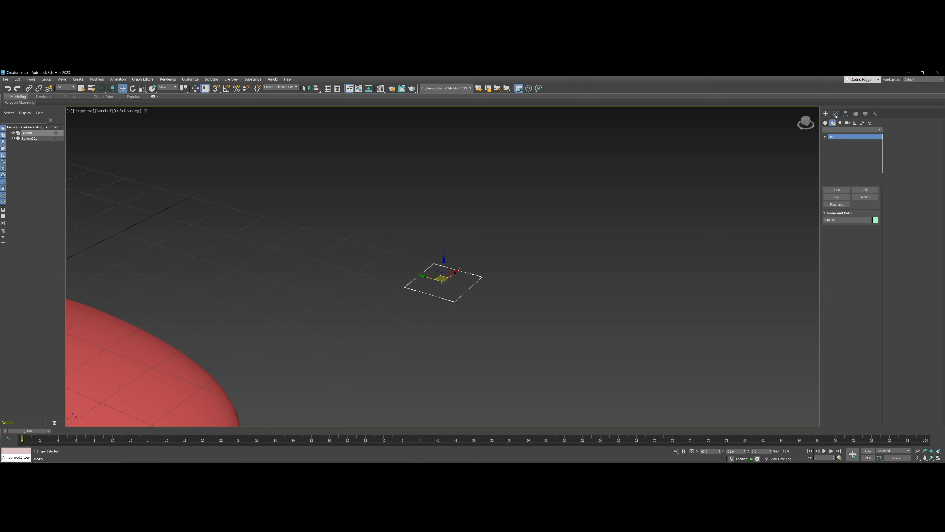
left_click(839, 131)
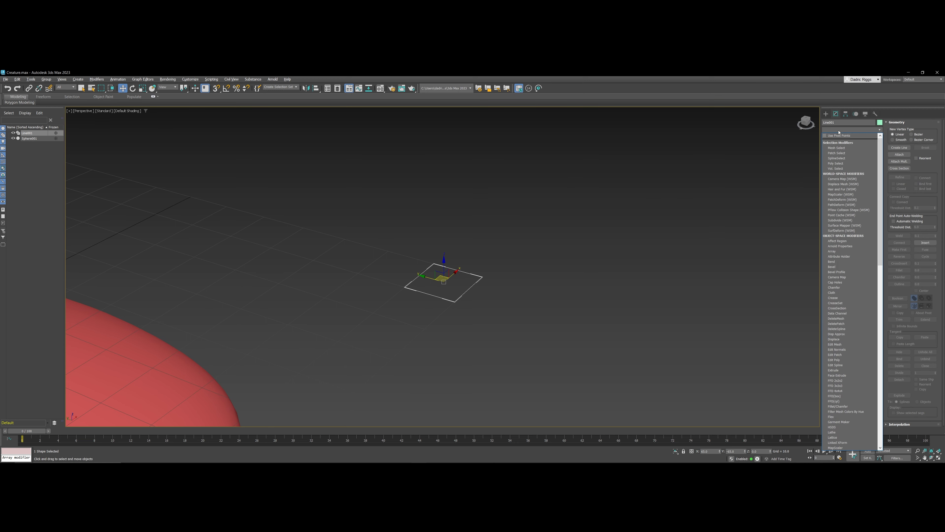
key("w")
key("e")
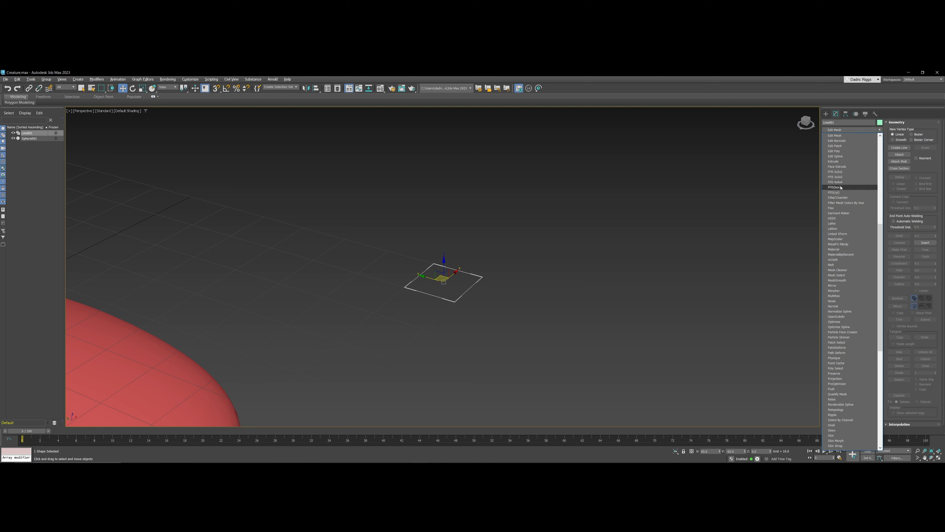
left_click(837, 162)
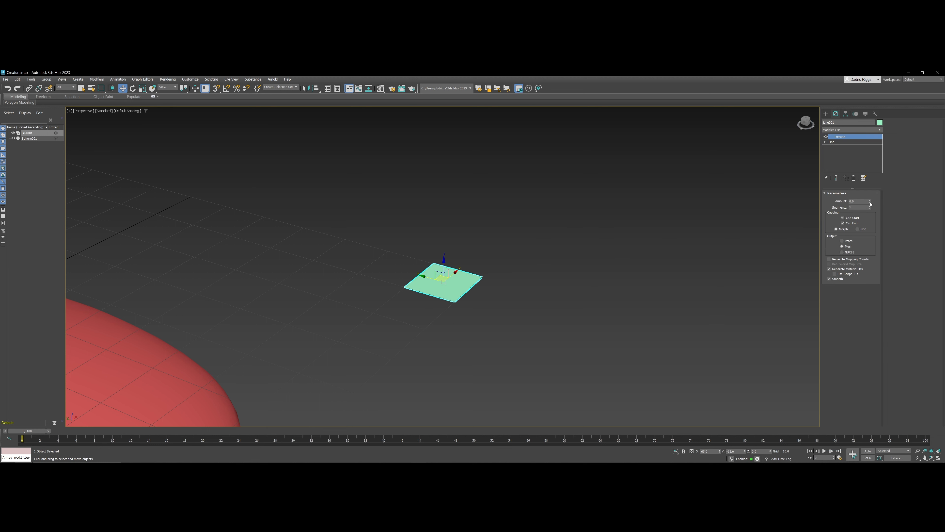
left_click_drag(872, 203, 871, 173)
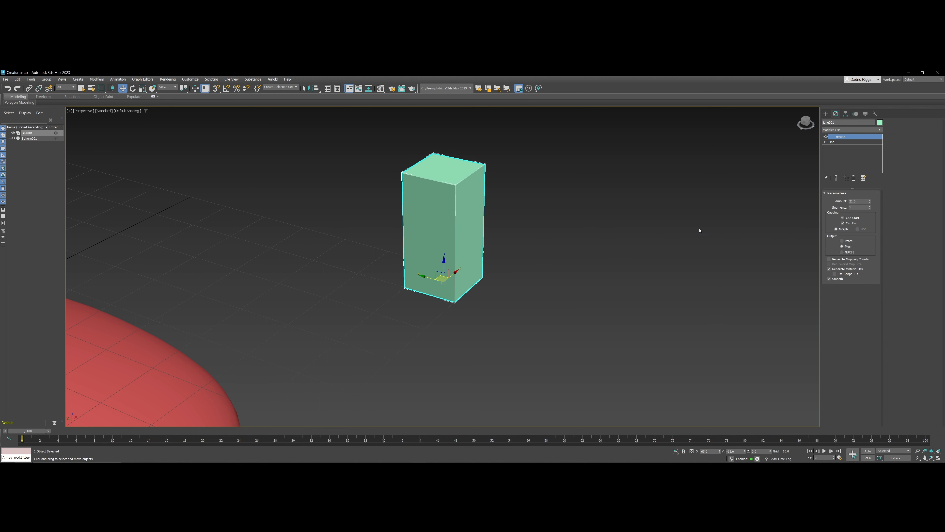
Step: Convert the extruded box to an Editable Poly
middle_click_drag(554, 250, 600, 298)
right_click(479, 270)
mouse_move(518, 350)
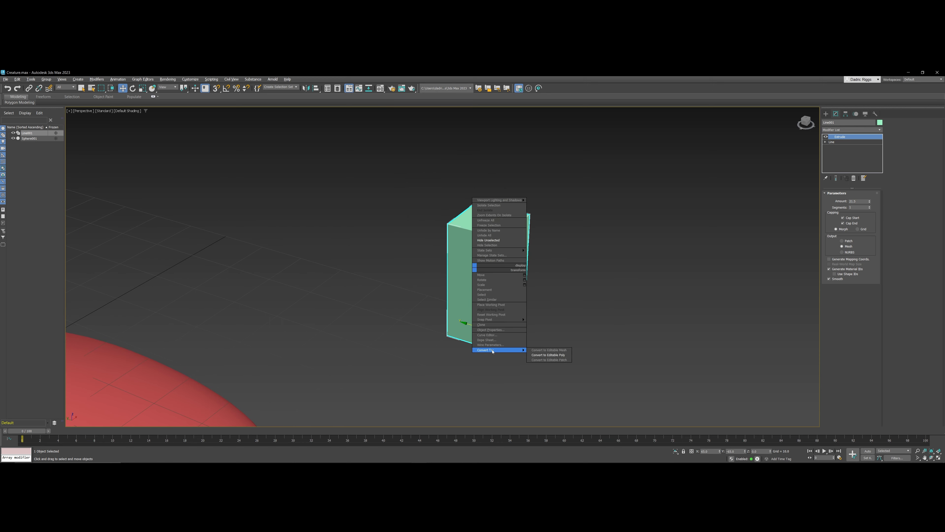
left_click(549, 356)
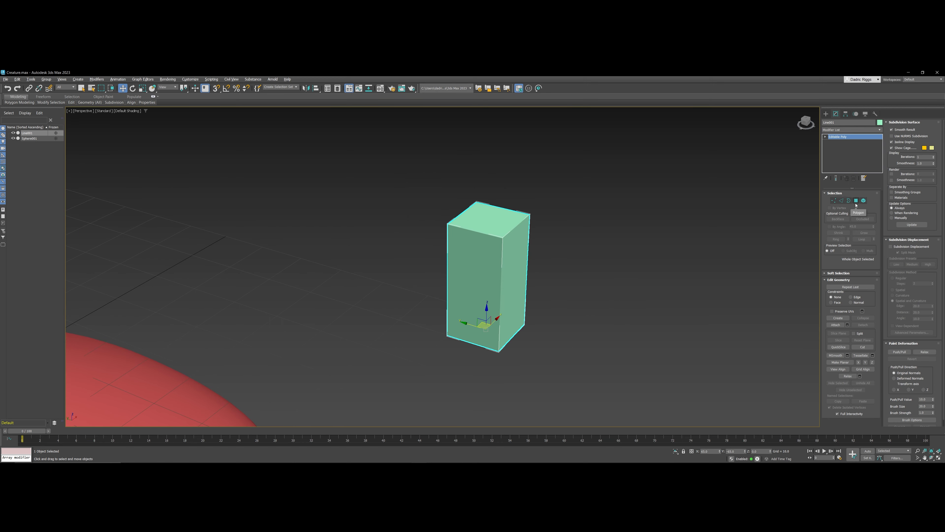
Step: Delete the top polygon of the green box to leave it open
left_click(856, 200)
left_click(482, 222)
key("Delete")
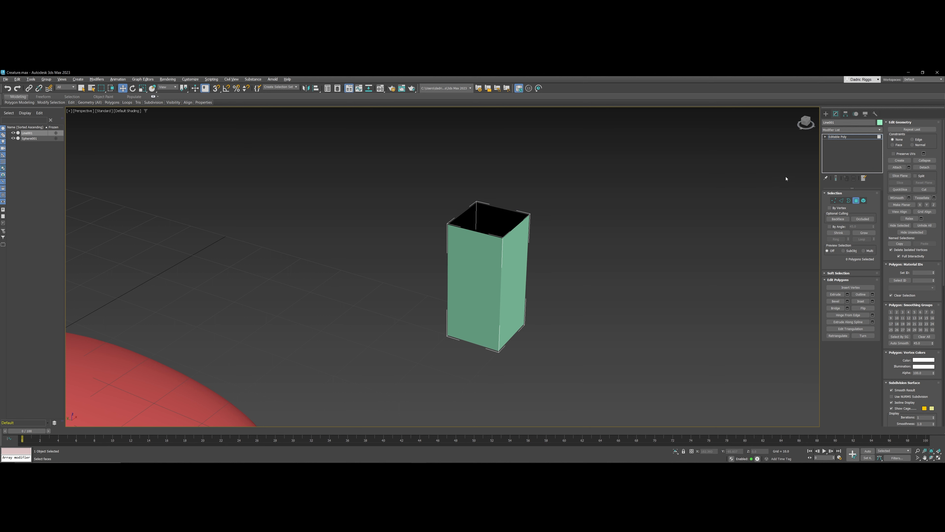
Step: Select only the four edges around the box's open top, leaving the side edges out of the selection
left_click(841, 200)
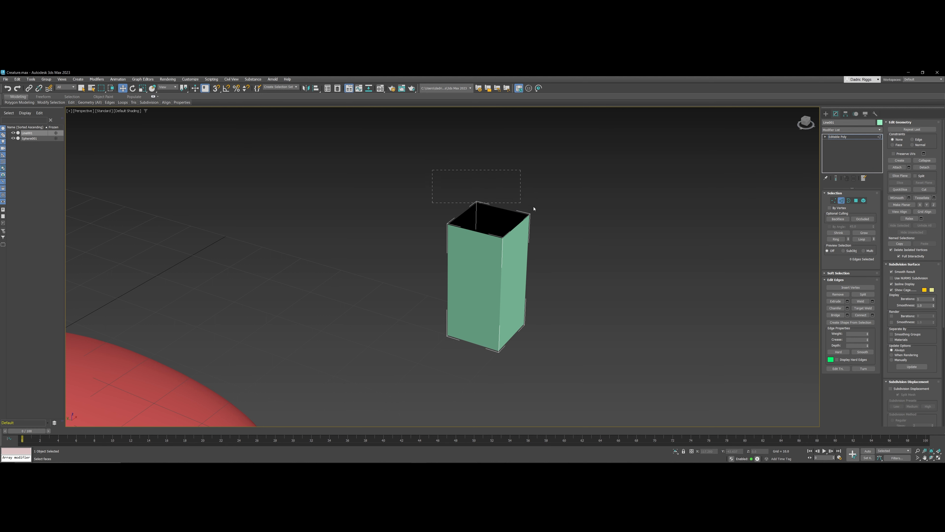
left_click_drag(583, 244, 583, 242)
middle_click_drag(584, 243, 588, 237, "alt")
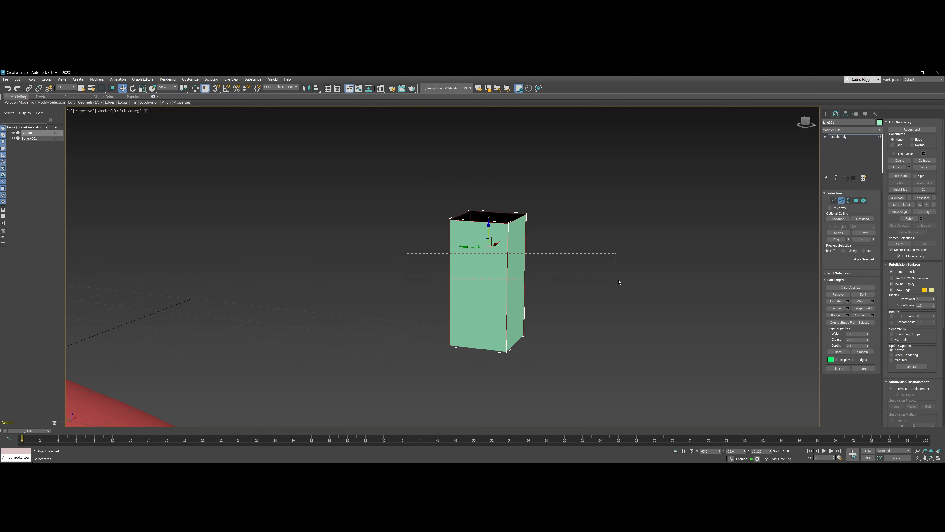
left_click_drag(619, 282, 618, 282)
middle_click_drag(583, 275, 686, 346, "alt")
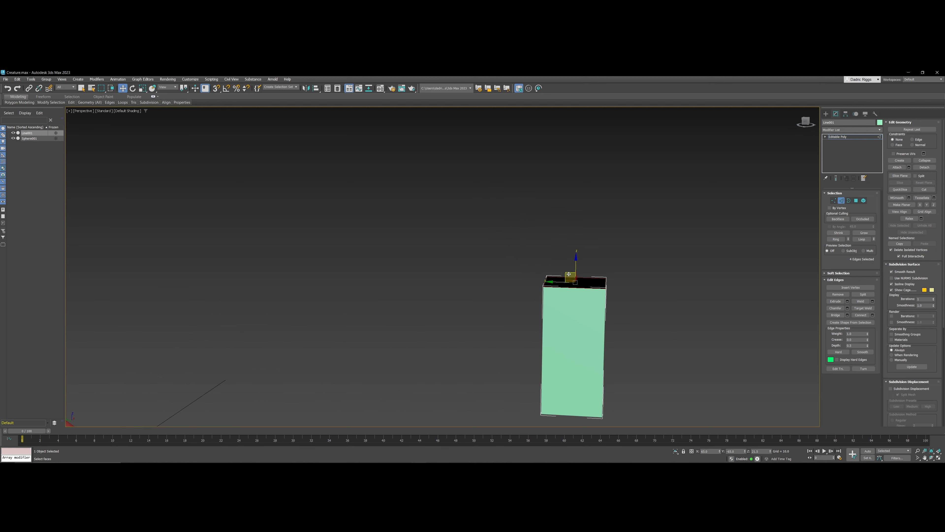
Step: Extrude the open top edges upward and outward and rotate them to form the first tilted bend segment
left_click_drag(569, 274, 547, 193)
key("e")
key("w")
middle_click_drag(540, 212, 546, 236)
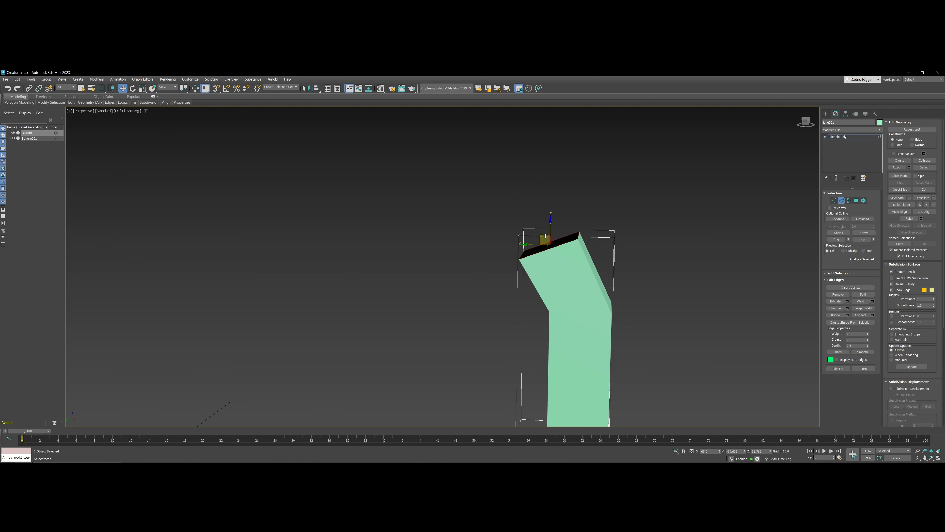
Step: Extrude and rotate the open end edges through two more segments to continue the tube into a curved limb
left_click_drag(545, 236, 436, 158)
key("e")
key("w")
middle_click_drag(437, 158, 465, 194)
key("e")
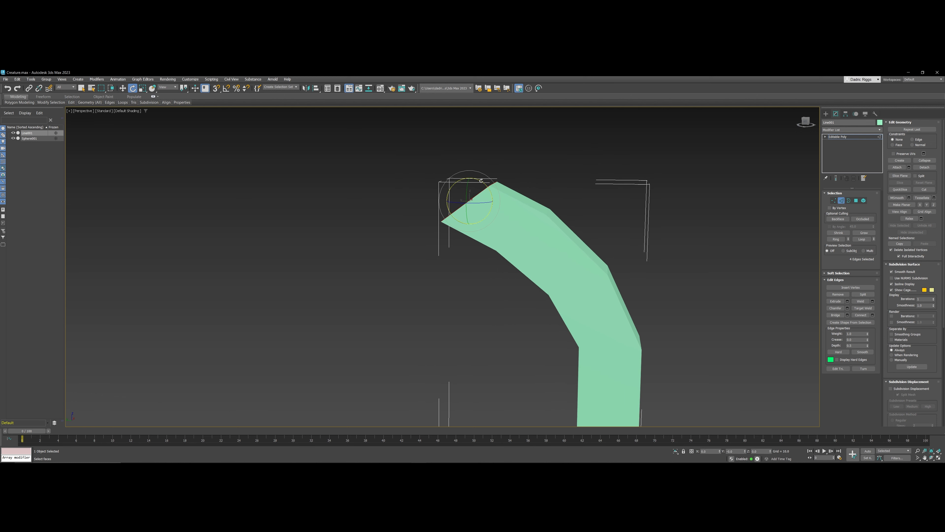
left_click_drag(482, 181, 470, 175)
middle_click_drag(495, 239, 565, 292)
scroll(484, 207, "up", 2)
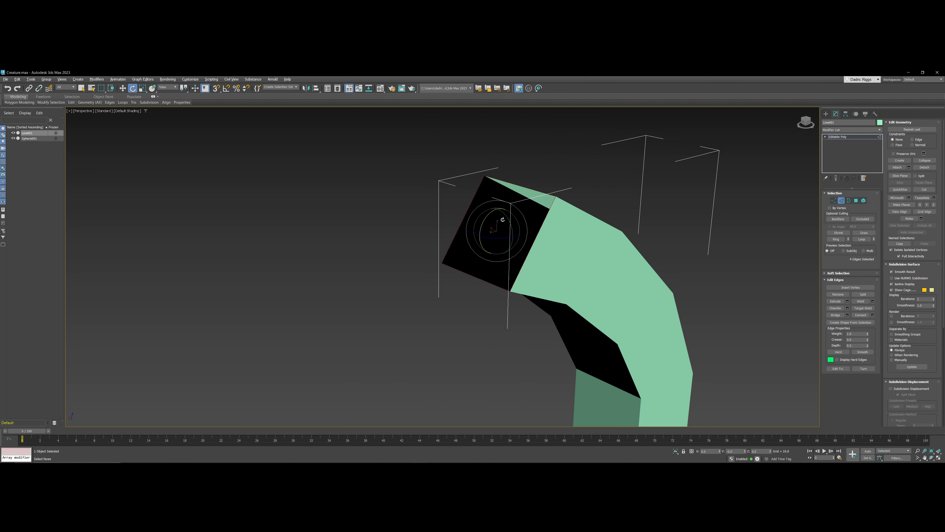
Step: Apply a Cap Holes modifier to close the open end of the curved limb
middle_click_drag(503, 219, 552, 249, "alt")
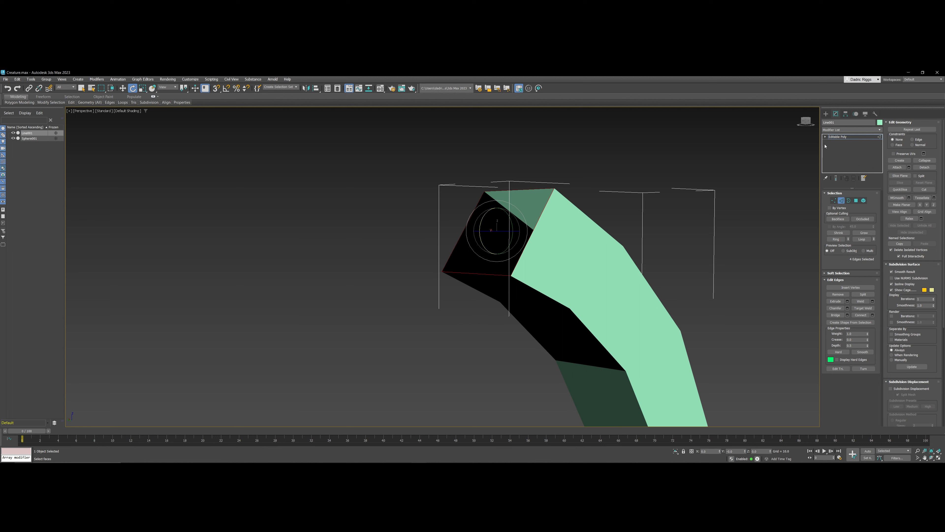
left_click(833, 131)
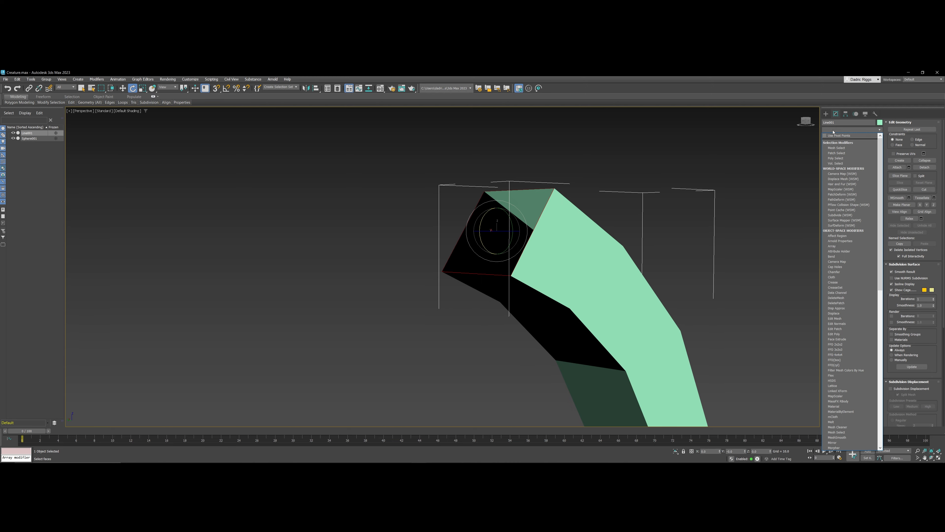
left_click(834, 267)
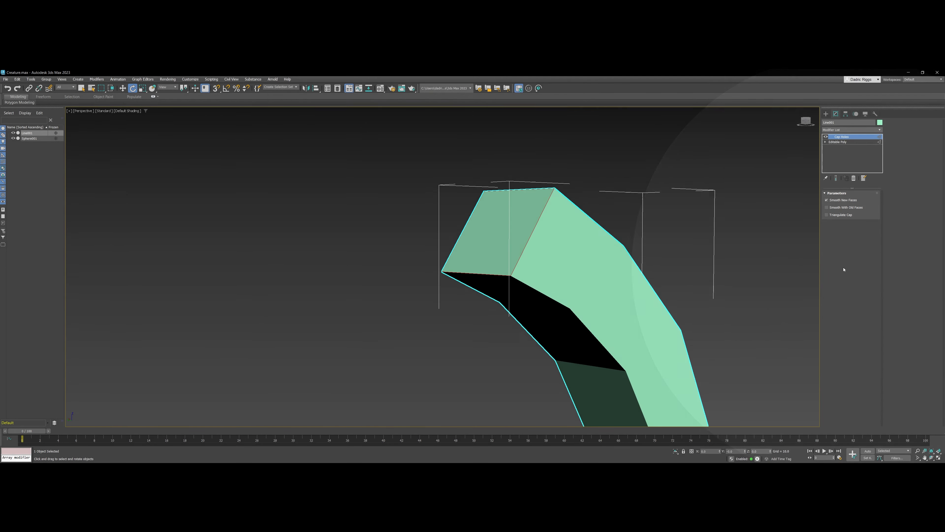
middle_click_drag(527, 228, 484, 261, "alt")
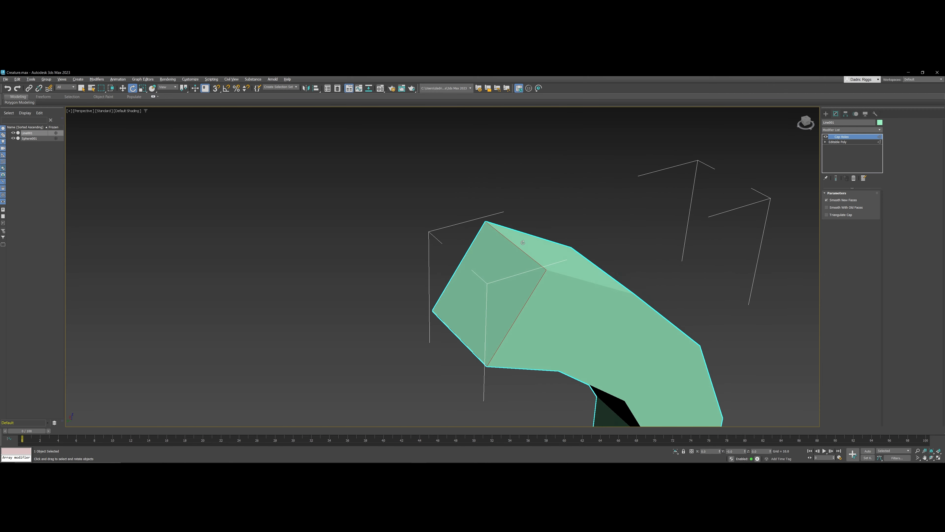
scroll(484, 268, "down", 8)
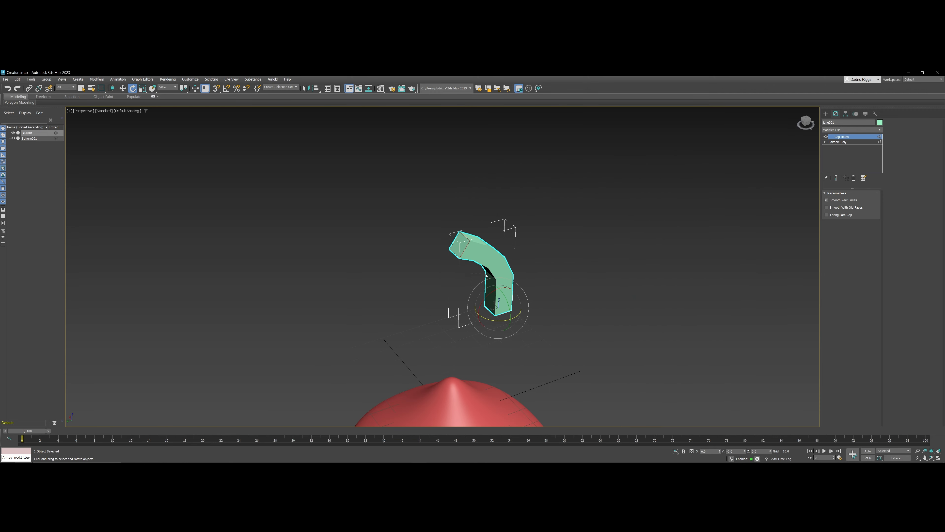
Step: Convert the capped limb to an Editable Poly
left_click_drag(485, 275, 403, 182)
left_click(512, 309)
key("z")
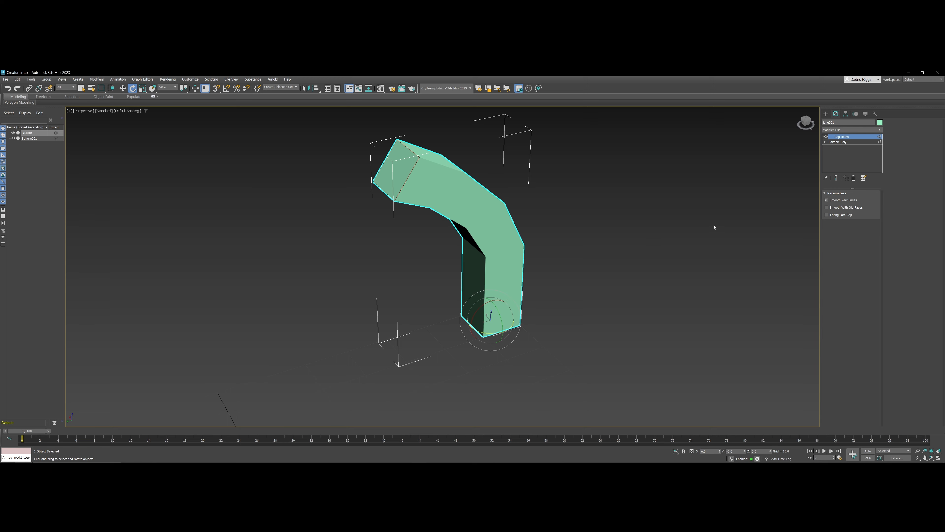
right_click(496, 226)
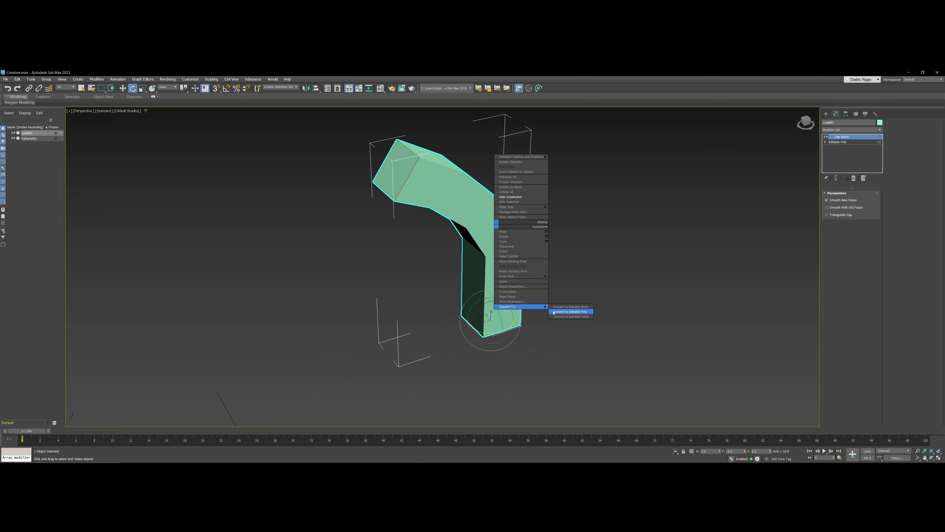
left_click(571, 311)
Step: Select all edges of the limb, chamfer them into a smooth rounded form, and save the scene
left_click(840, 200)
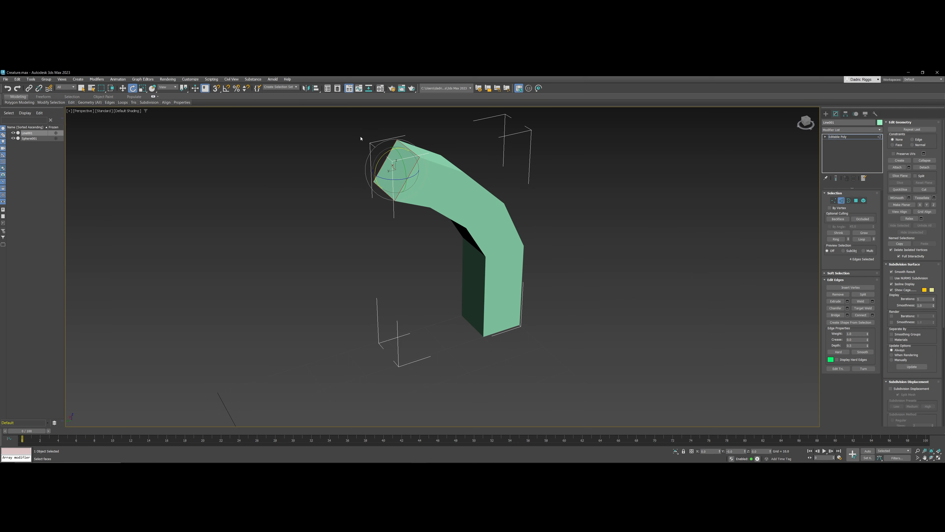
left_click_drag(599, 362, 553, 331)
middle_click_drag(552, 331, 521, 331, "alt")
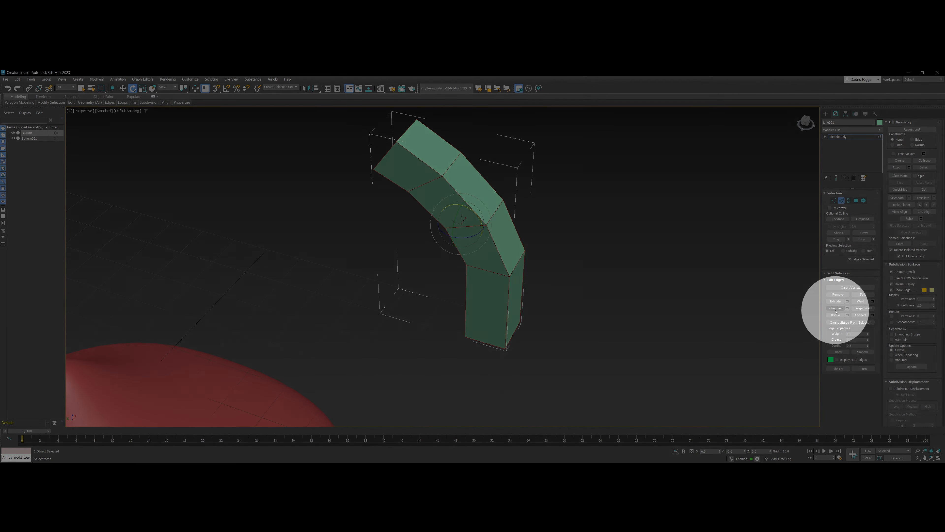
left_click(848, 308)
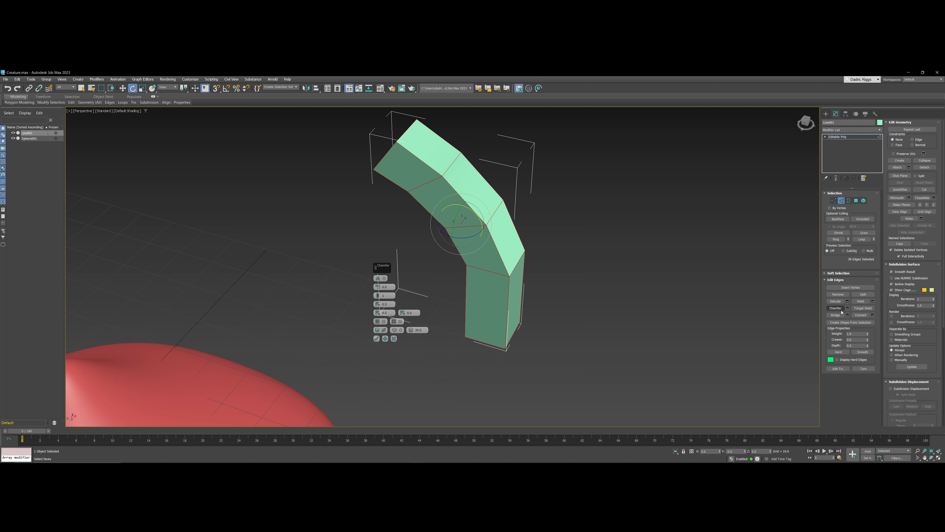
left_click_drag(378, 297, 377, 271)
middle_click_drag(436, 256, 467, 258, "alt")
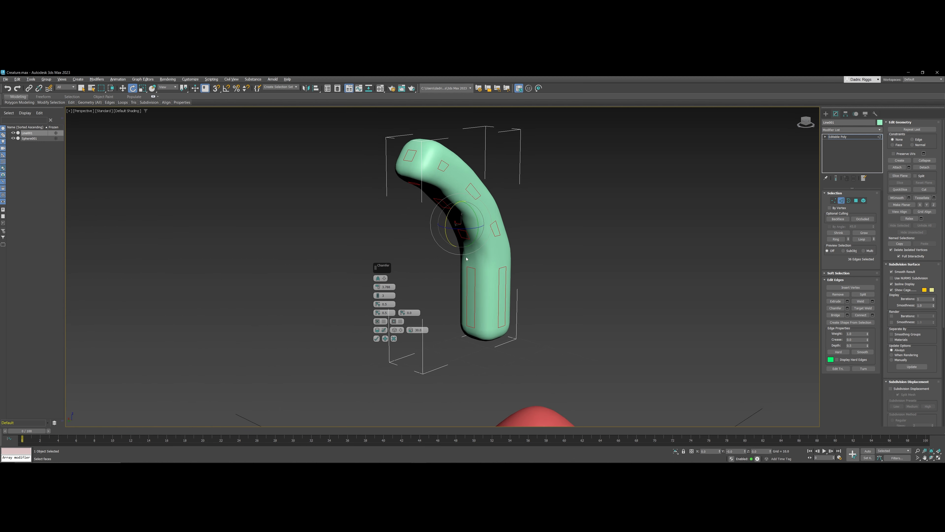
left_click(377, 339)
left_click(378, 340)
key("ctrl+s")
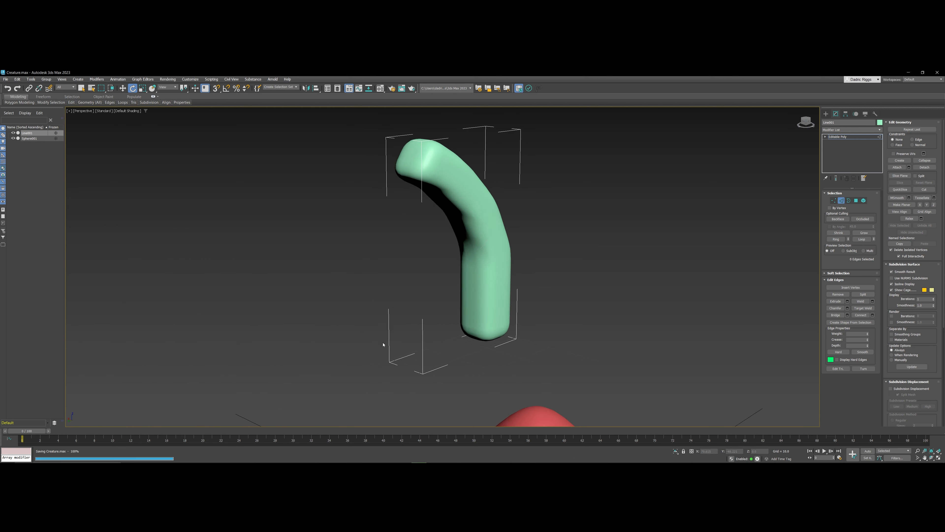
Step: Leave edge editing and move the whole limb in the Top view to the lower-left edge of the red body
scroll(383, 344, "down", 4)
scroll(384, 345, "down", 3)
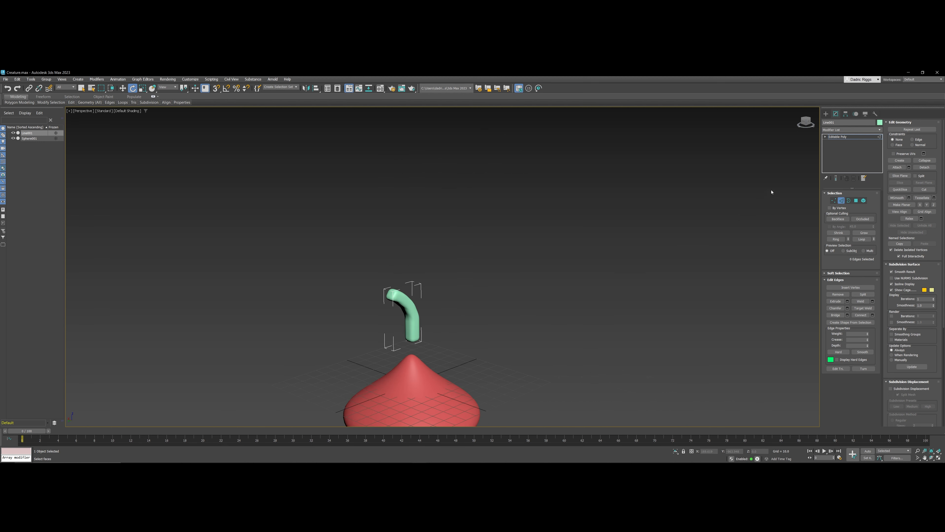
left_click(408, 311)
middle_click_drag(409, 311, 380, 309, "alt")
left_click(380, 309)
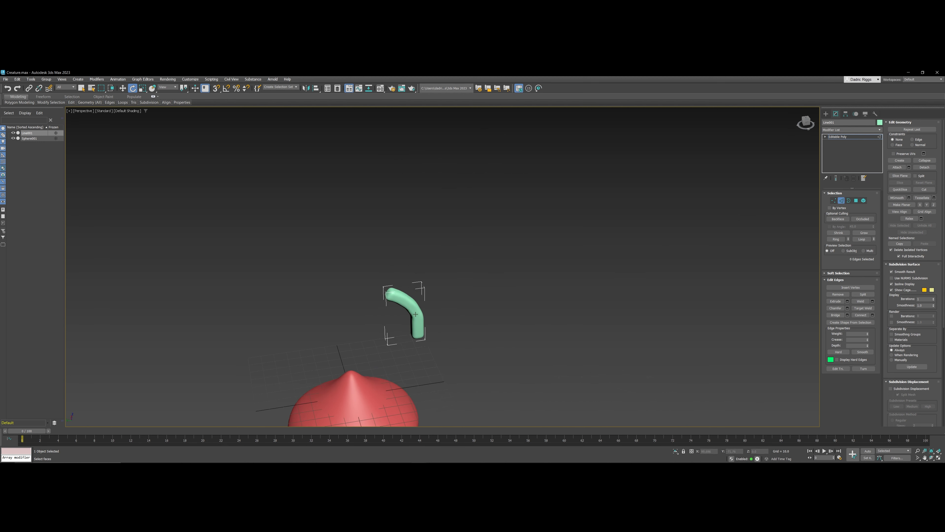
left_click(415, 315)
left_click(842, 201)
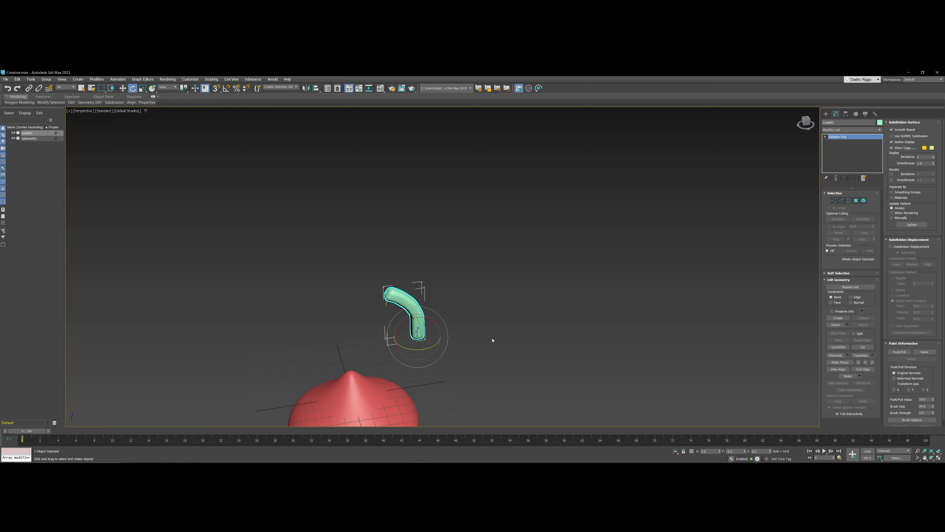
middle_click_drag(435, 338, 463, 292)
key("alt+w")
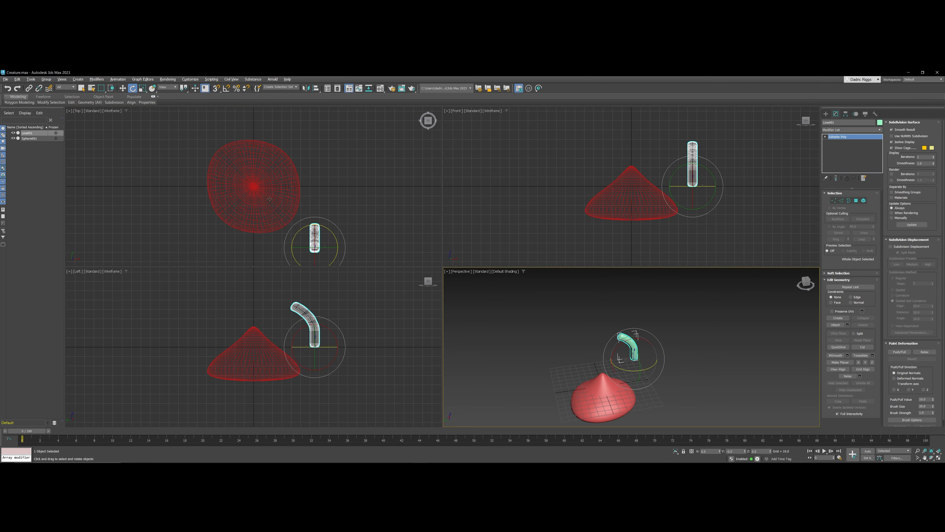
key("alt+w")
key("w")
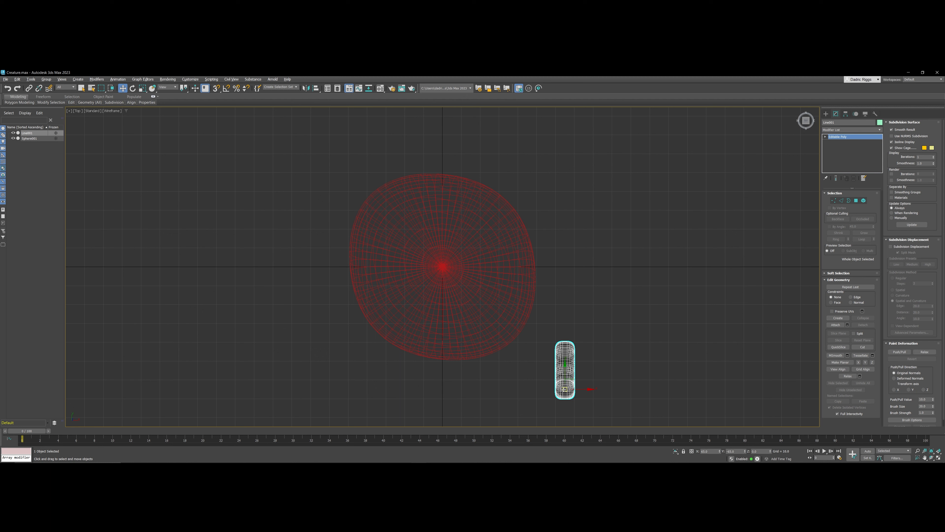
left_click_drag(564, 390, 362, 353)
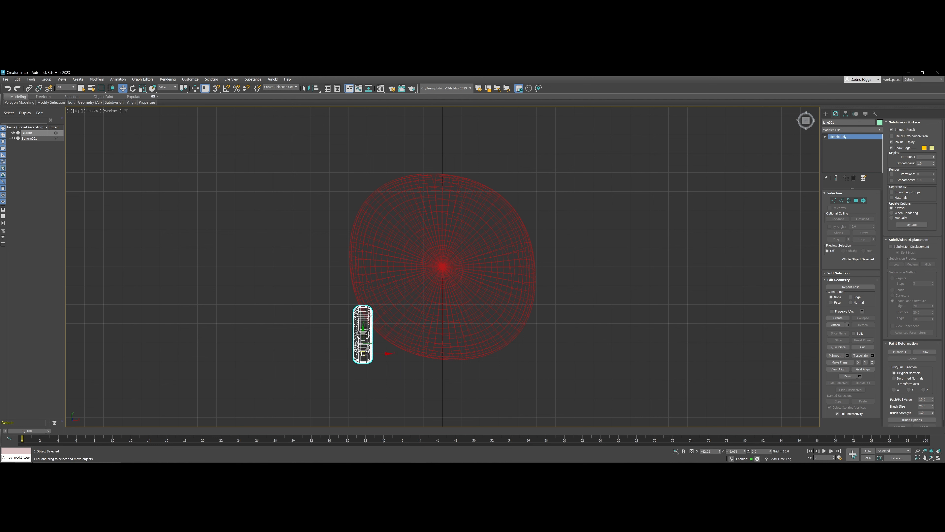
Step: In the Left view, lower the limb and shift it outward so its curved end meets the red body's rim
key("alt+w")
right_click(570, 207)
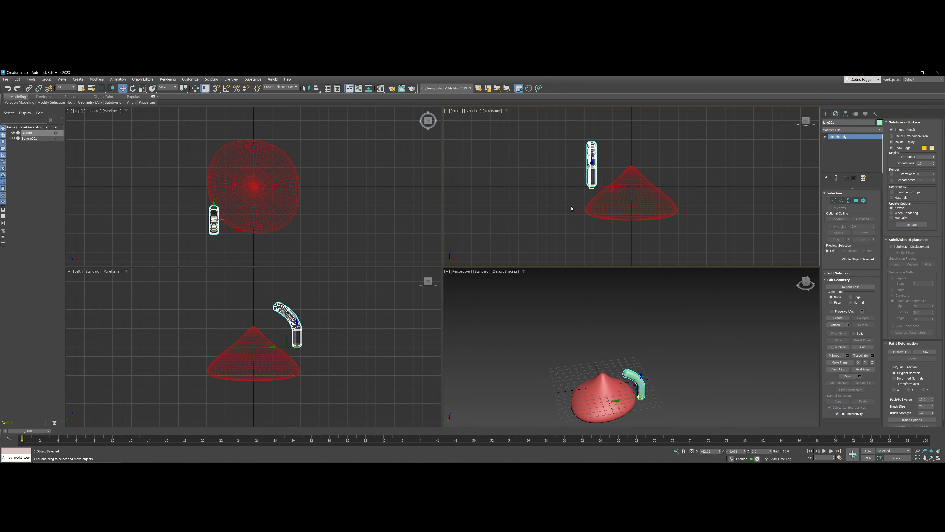
key("alt+w")
key("l")
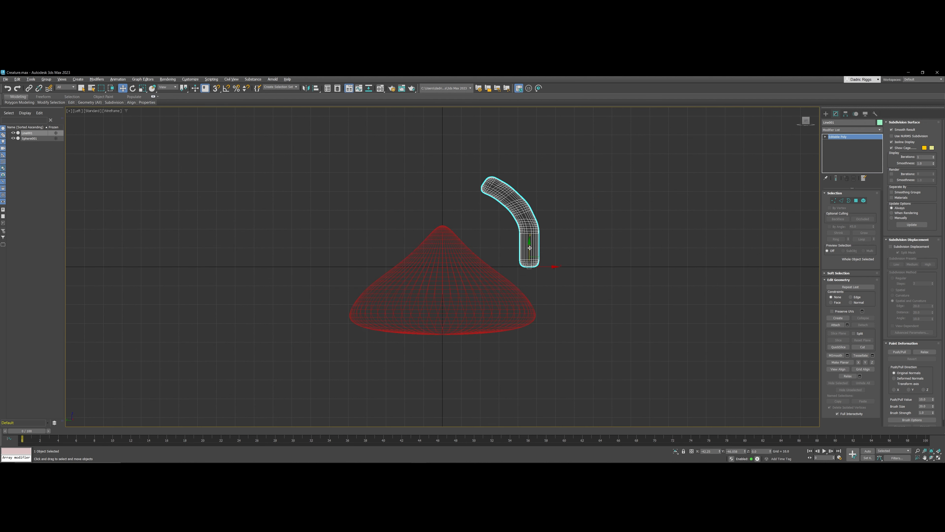
left_click_drag(529, 248, 549, 380)
key("alt+w")
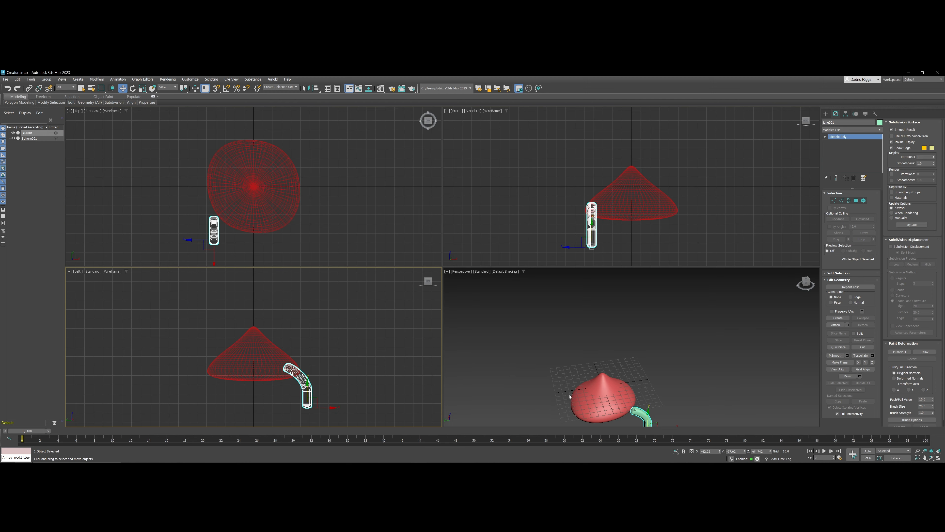
Step: Examine the limb's placement against the body in the Perspective and Left views
middle_click(607, 406)
key("alt+w")
middle_click_drag(498, 366, 505, 372, "alt")
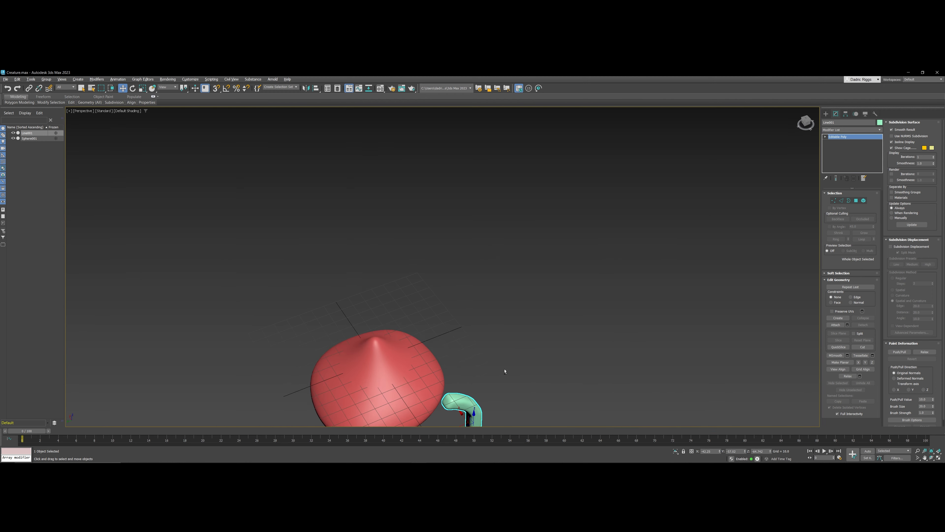
key("alt+w")
middle_click(482, 223)
key("alt+w")
key("alt+w")
middle_click(346, 342)
key("alt+w")
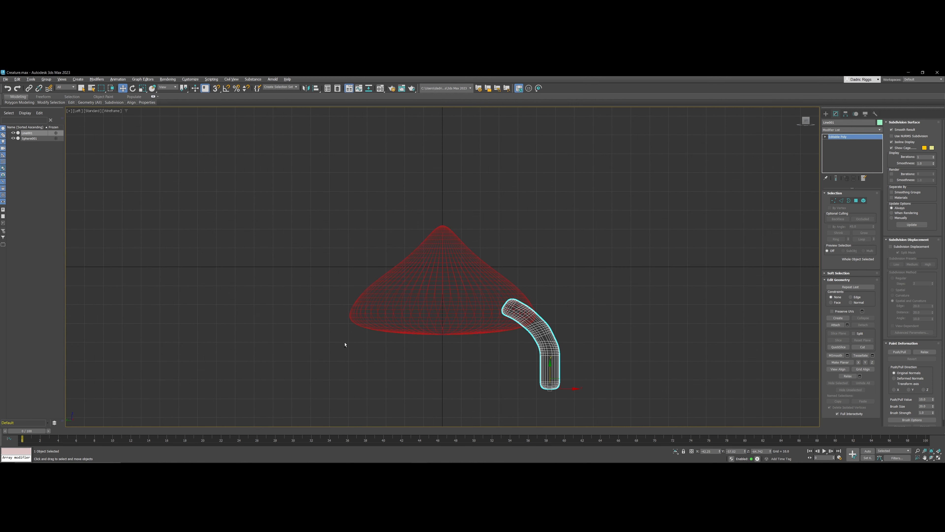
Step: In the Top view, move the limb along X close to the body's vertical centre line, at the body's front edge
key("alt+w")
middle_click(296, 255)
key("alt+w")
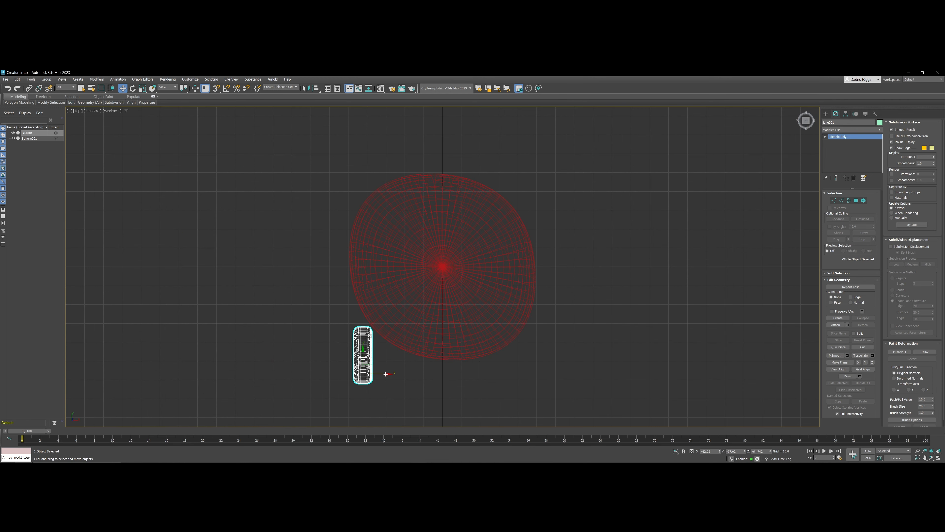
left_click_drag(386, 374, 447, 371)
key("alt+w")
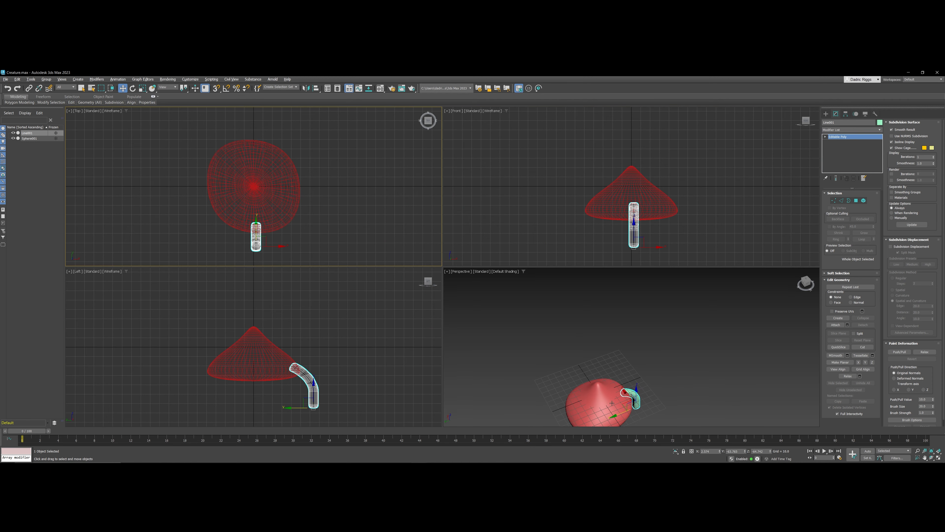
Step: Check the limb's attachment in the Perspective view, save the scene, and return to a full-size Top view
middle_click(612, 403)
key("alt+w")
middle_click_drag(590, 390, 570, 369, "alt")
key("ctrl+s")
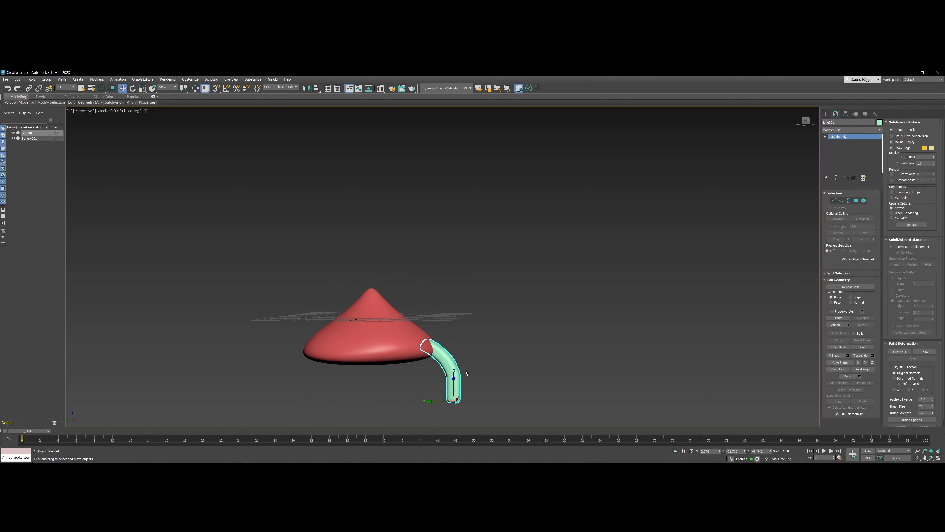
key("alt+w")
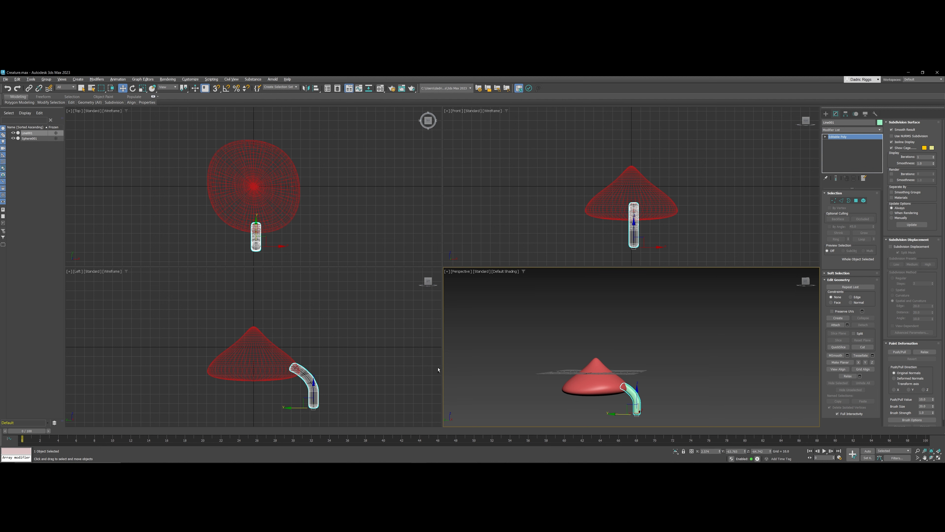
key("alt+w")
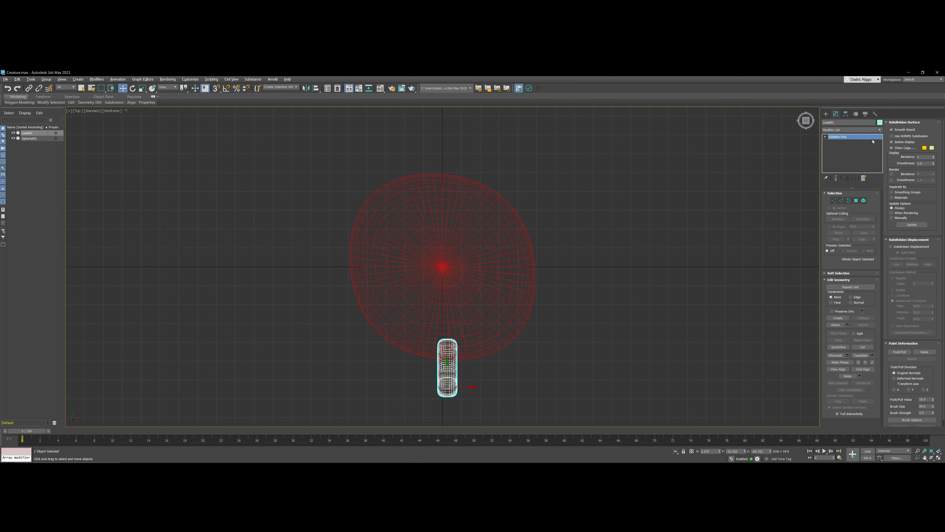
Step: Move only the limb's pivot to the centre of the body in the Top view, leaving the limb in place
left_click(846, 113)
left_click(852, 153)
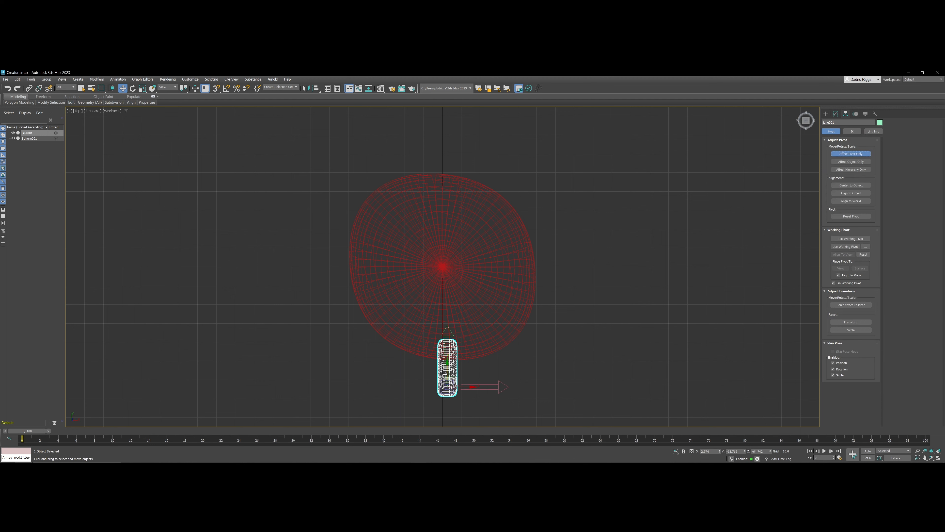
left_click_drag(448, 388, 443, 266)
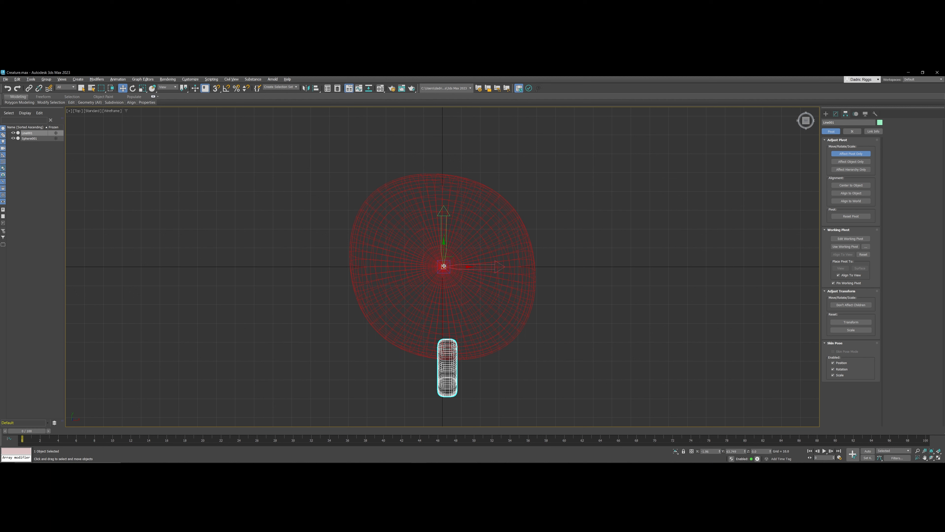
left_click(851, 154)
left_click(562, 348)
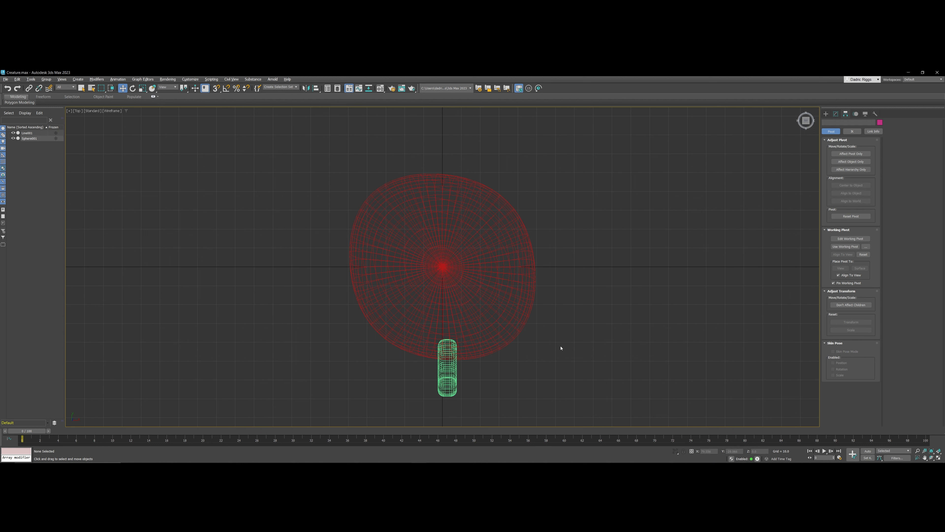
Step: Rotate-copy the limb around the body's centre into three more limbs beside it and a first one on the opposite side
left_click(443, 374)
key("e")
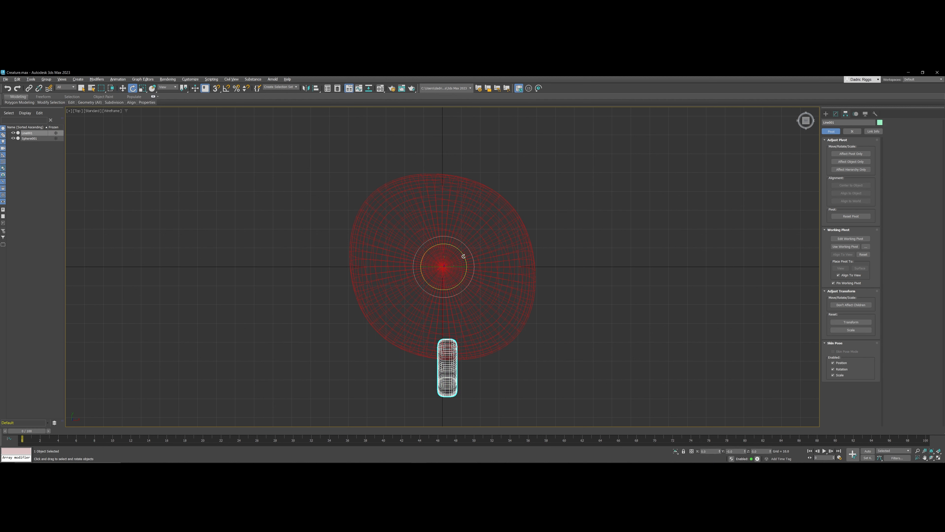
mouse_move(463, 256)
left_mouse_down("shift")
mouse_move(470, 236)
mouse_move(468, 249)
mouse_move(388, 205)
mouse_move(367, 210)
left_mouse_up("shift")
key("Return")
left_click(474, 295)
left_click(473, 295)
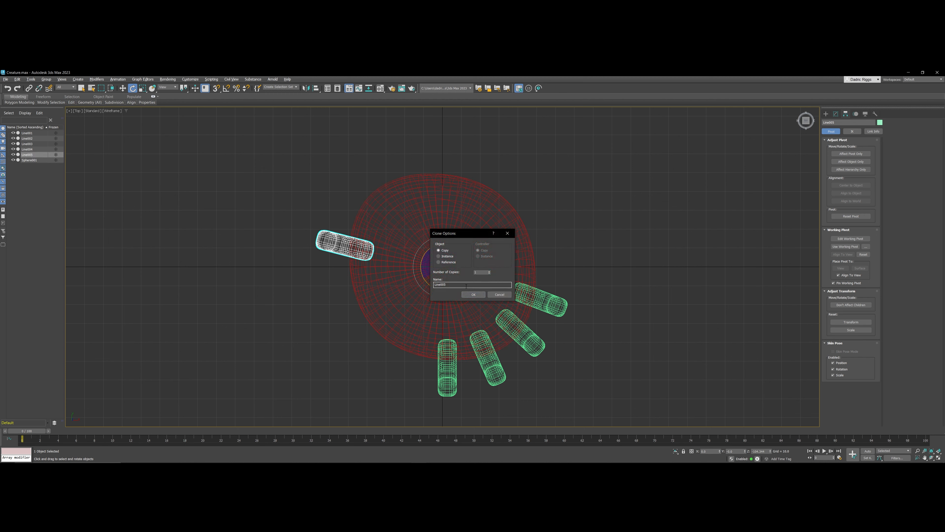
left_click(473, 294)
Step: Rotate-copy three more limbs along the opposite side of the body so each side has four
left_click_drag(460, 255, 469, 271, "shift")
left_click(473, 294)
left_click(474, 294)
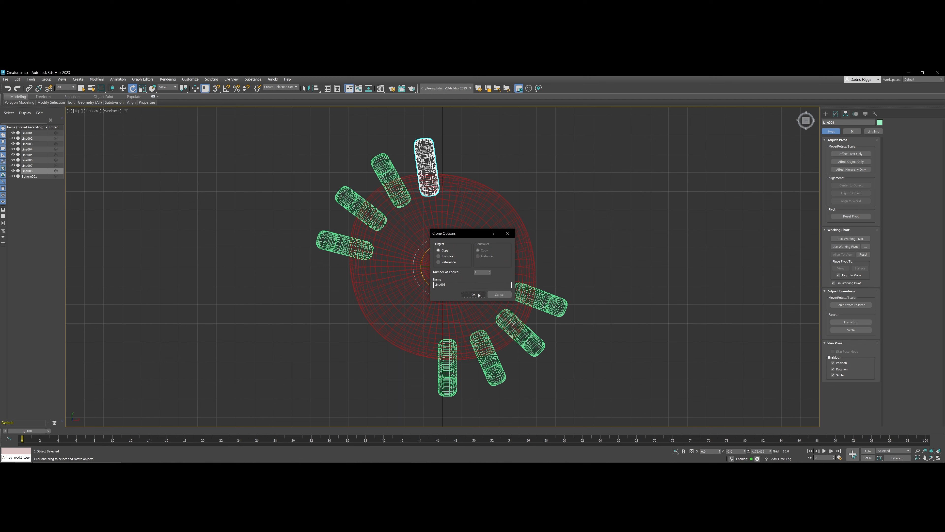
left_click(474, 294)
Step: Check the eight limbs around the body in a full-size Perspective view and clear the selection
key("alt+w")
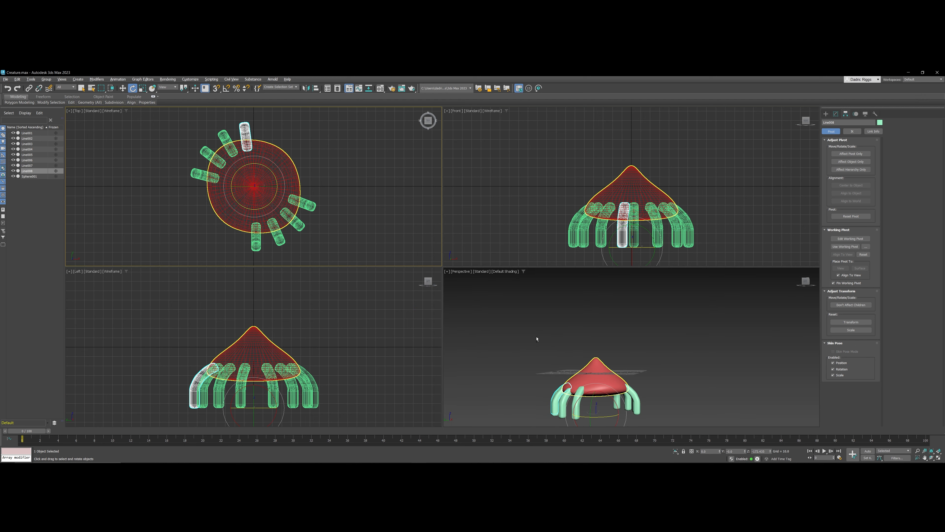
middle_click(536, 338)
key("alt+w")
middle_click_drag(527, 361, 504, 325, "alt")
left_click_drag(490, 330, 491, 360)
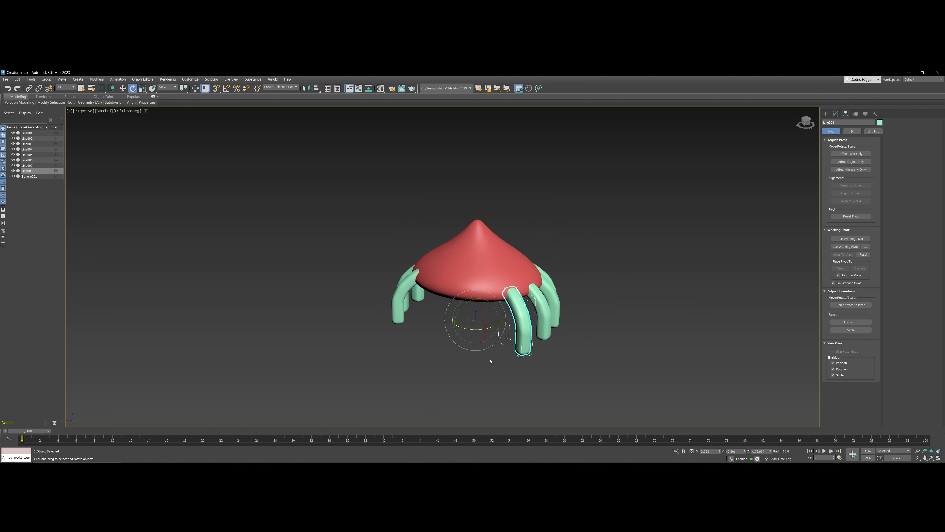
left_click(491, 361)
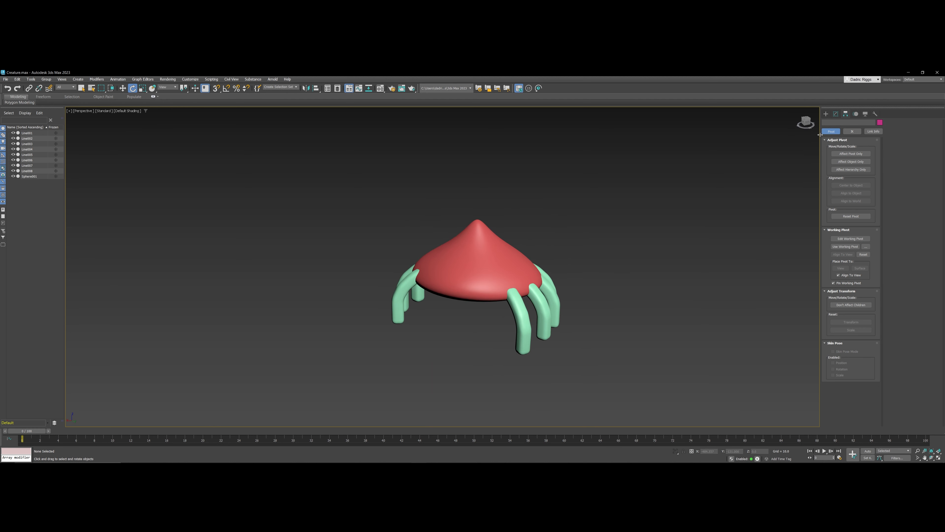
Step: Create two small eye spheres on the body's front surface with AutoGrid, and scale the second down to match the first
left_click(827, 113)
left_click(825, 123)
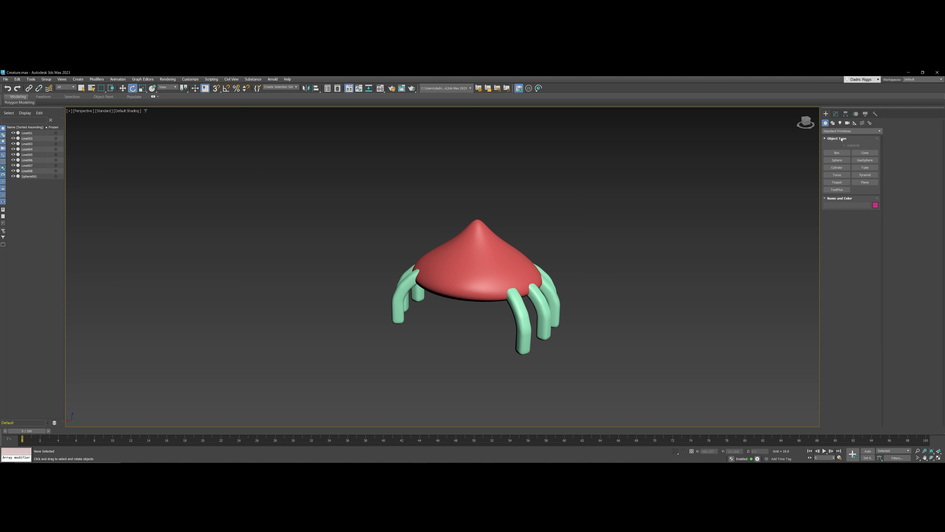
left_click(837, 160)
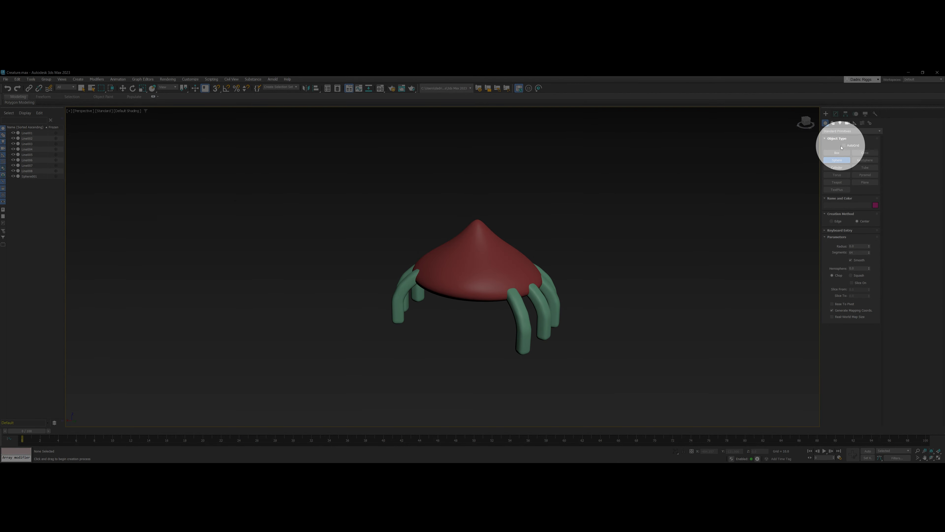
left_click(844, 146)
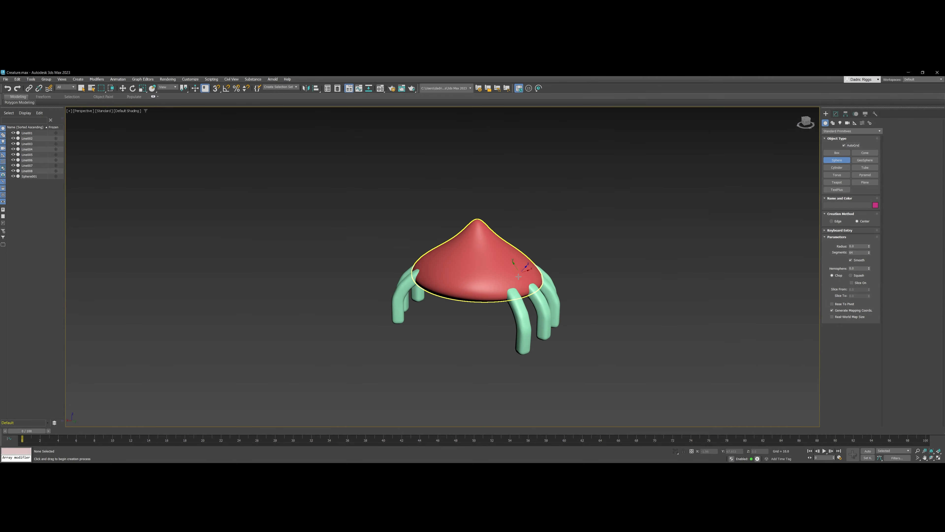
scroll(450, 283, "up", 3)
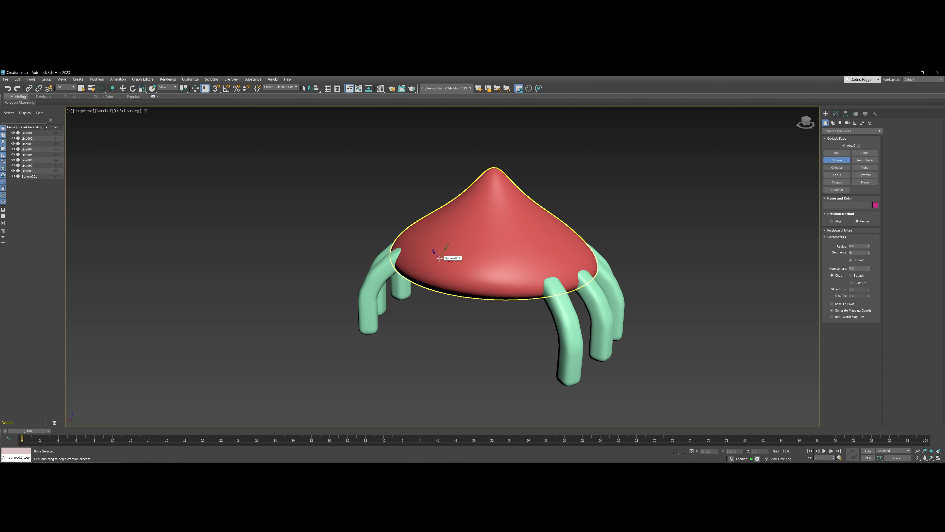
left_click_drag(440, 258, 495, 265)
right_click(496, 290)
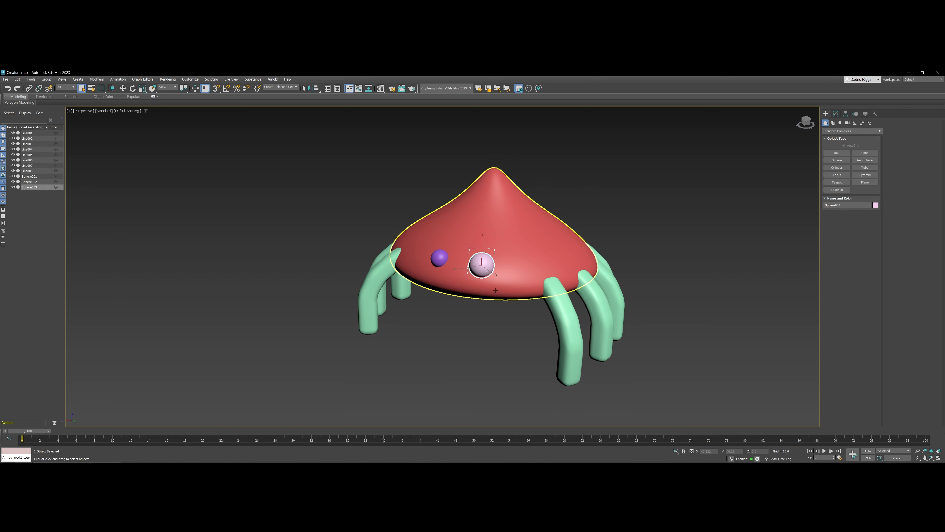
key("r")
left_click_drag(482, 264, 492, 279)
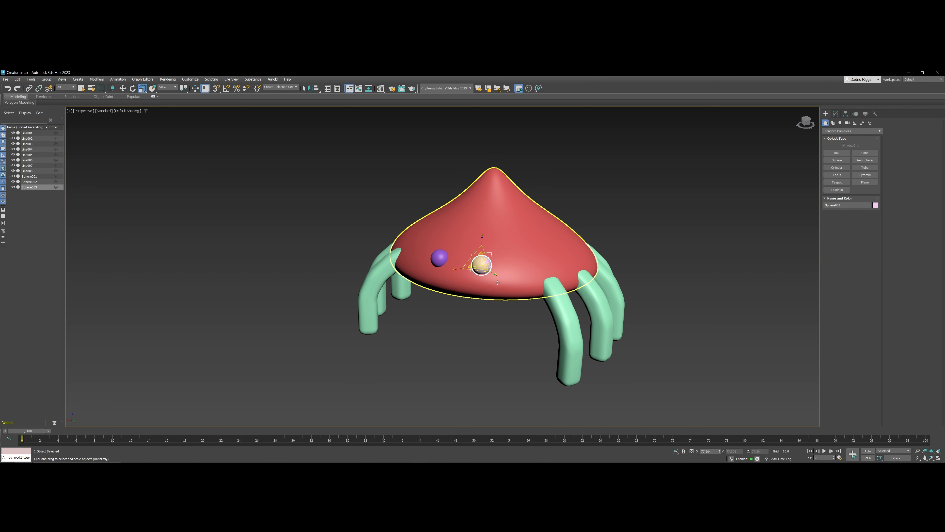
Step: In the Top view, move a copy of the limb nearest the eyes to the body's rim beside the eye spheres
key("alt+w")
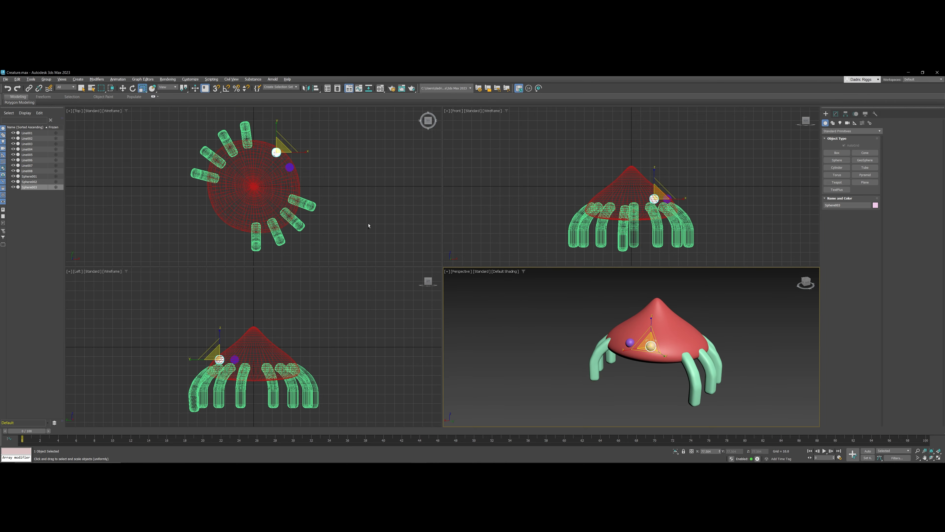
key("alt+w")
left_click(583, 230)
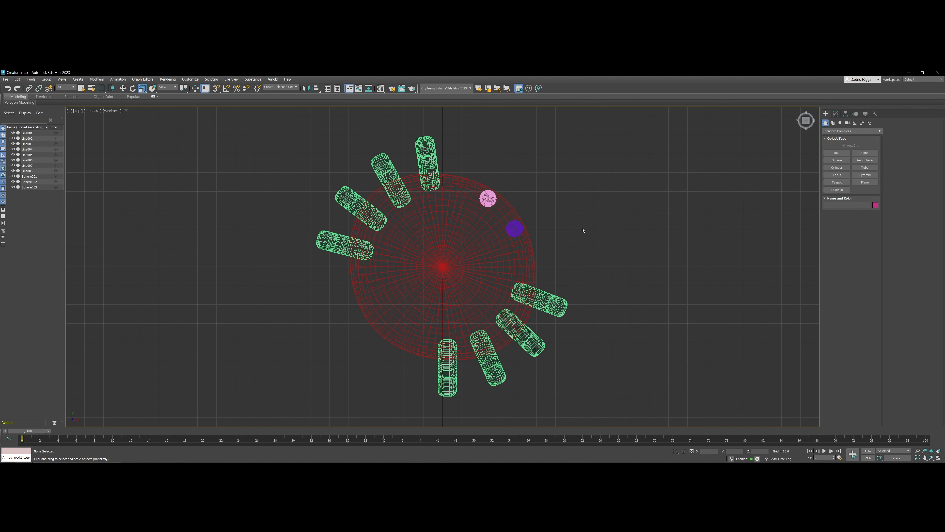
left_click(558, 294)
key("w")
middle_click_drag(500, 277, 496, 303)
mouse_move(453, 305)
left_mouse_down("shift")
mouse_move(454, 248)
mouse_move(428, 216)
left_mouse_up("shift")
left_click(474, 295)
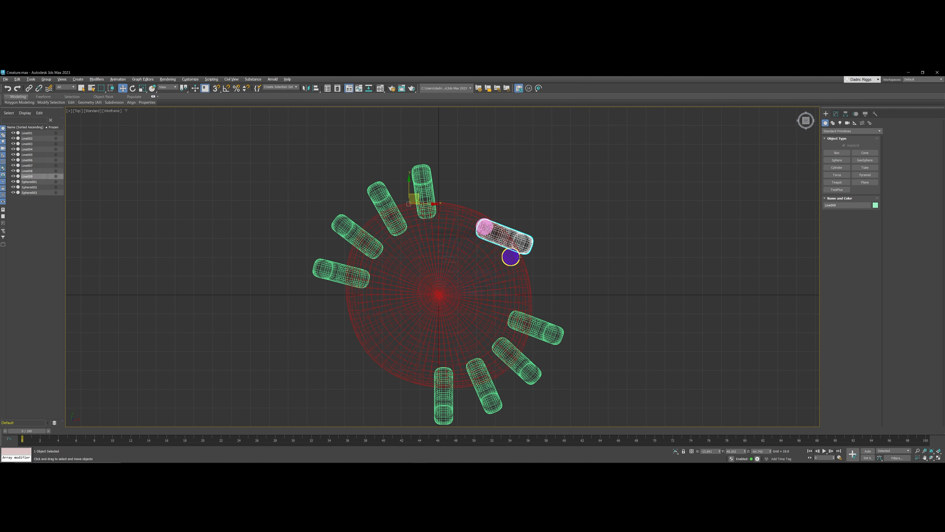
Step: Center the copied limb's pivot to the object
key("e")
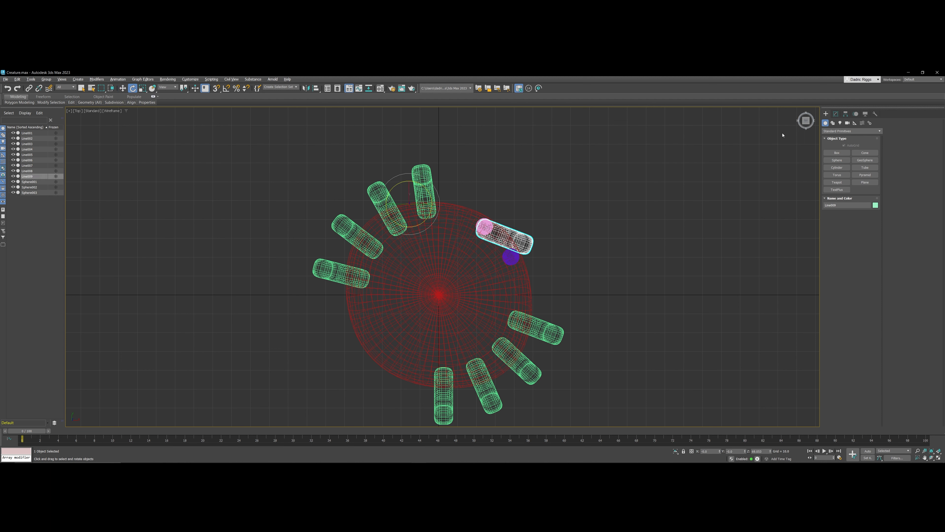
left_click(846, 113)
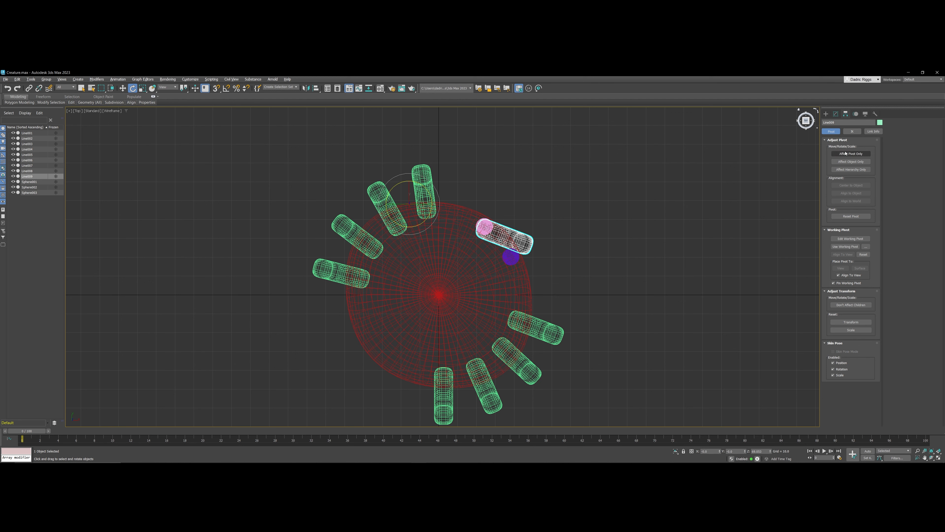
left_click(851, 154)
left_click(851, 154)
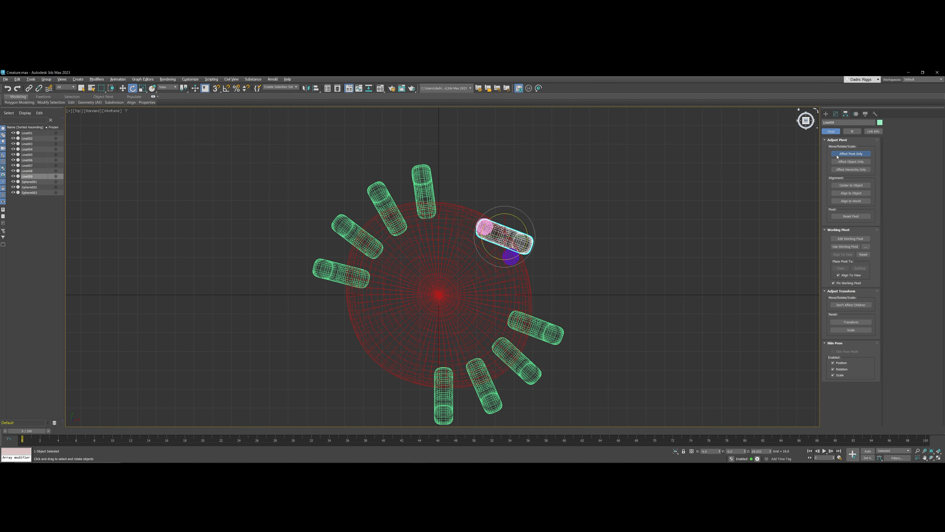
Step: Rotate the copied limb in the Top view so its bend lies sideways as a smile-shaped mouth
scroll(515, 238, "up", 5)
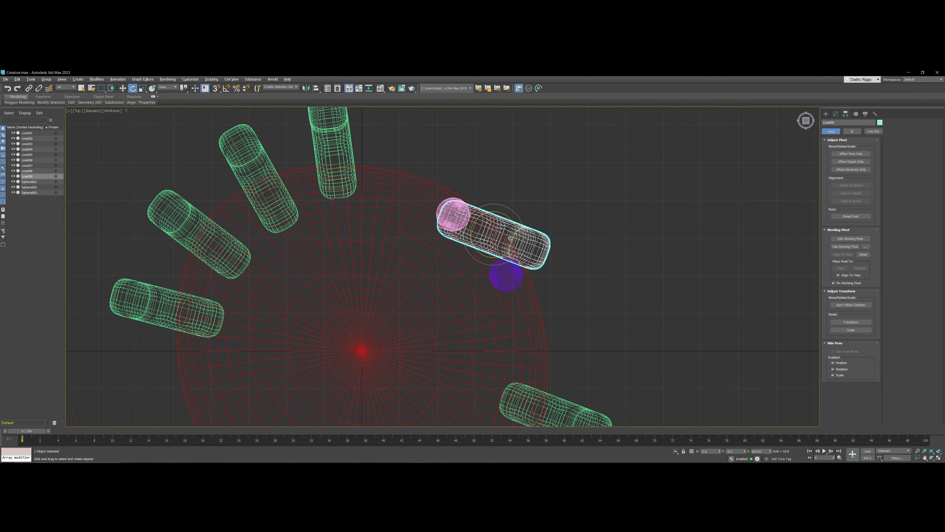
left_click_drag(513, 223, 555, 233)
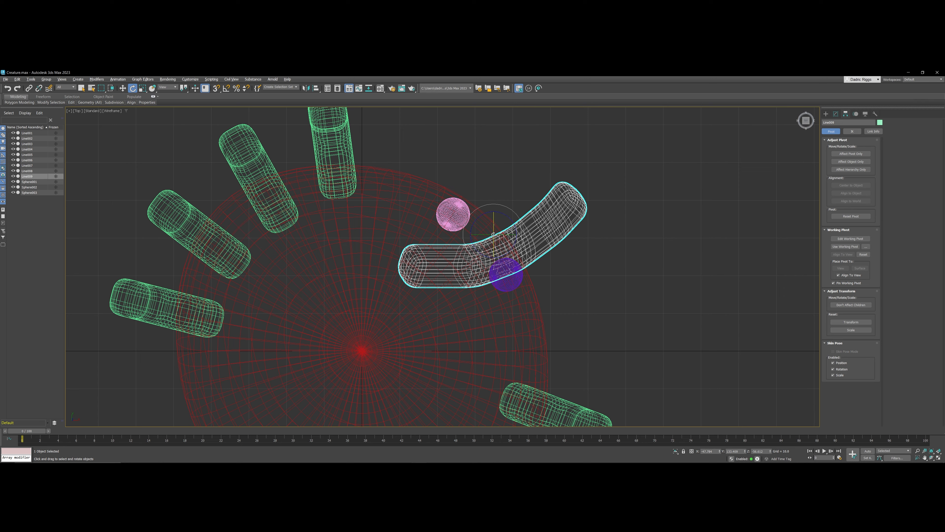
mouse_move(493, 232)
left_mouse_down()
mouse_move(481, 234)
mouse_move(530, 238)
mouse_move(481, 239)
mouse_move(493, 231)
mouse_move(494, 249)
left_mouse_up()
right_click(531, 239)
Step: In the Perspective view, scale the mouth down and move it onto the body just below the eyes
key("p")
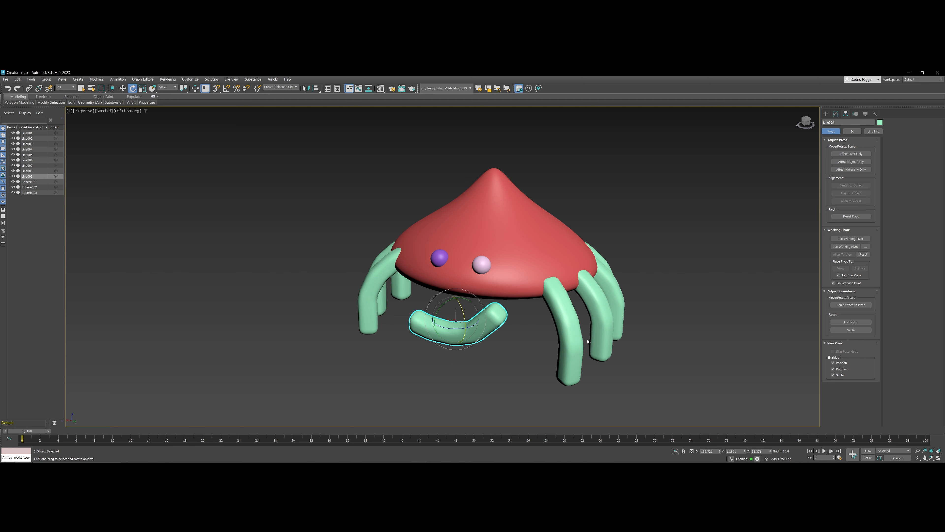
key("w")
mouse_move(456, 304)
left_mouse_down()
mouse_move(455, 263)
mouse_move(471, 308)
left_mouse_up()
key("r")
key("e")
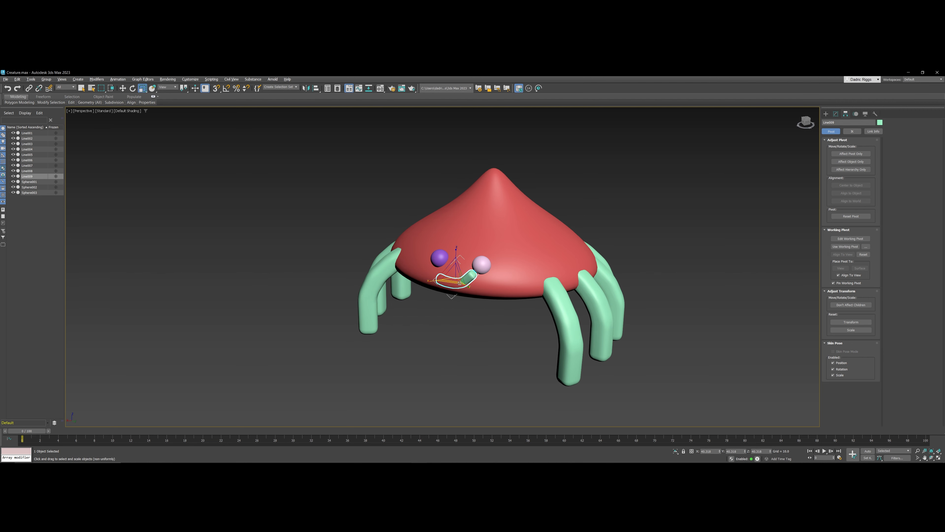
Step: Rotate and nudge the mouth so it follows the body's curved surface below the two eyes
scroll(454, 281, "up", 4)
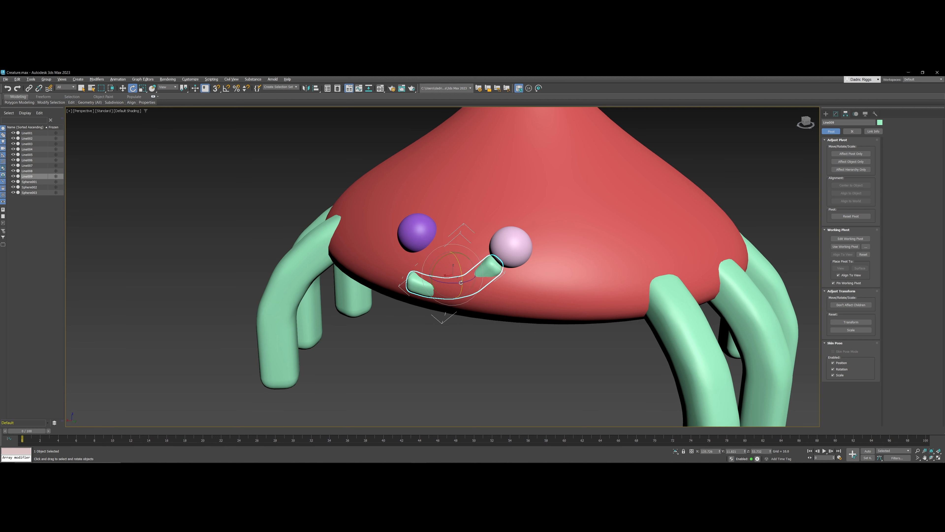
key("w")
key("e")
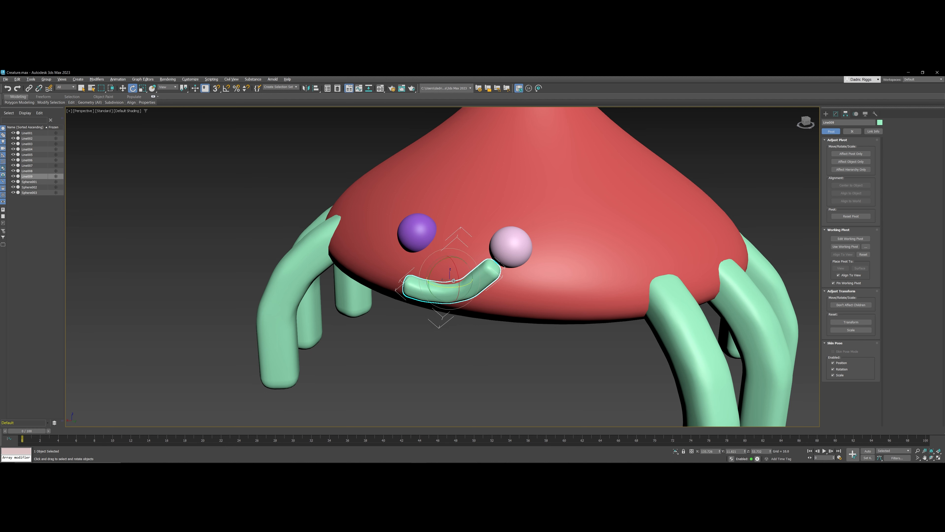
left_click_drag(444, 288, 474, 266)
middle_click_drag(474, 266, 450, 277, "alt")
key("w")
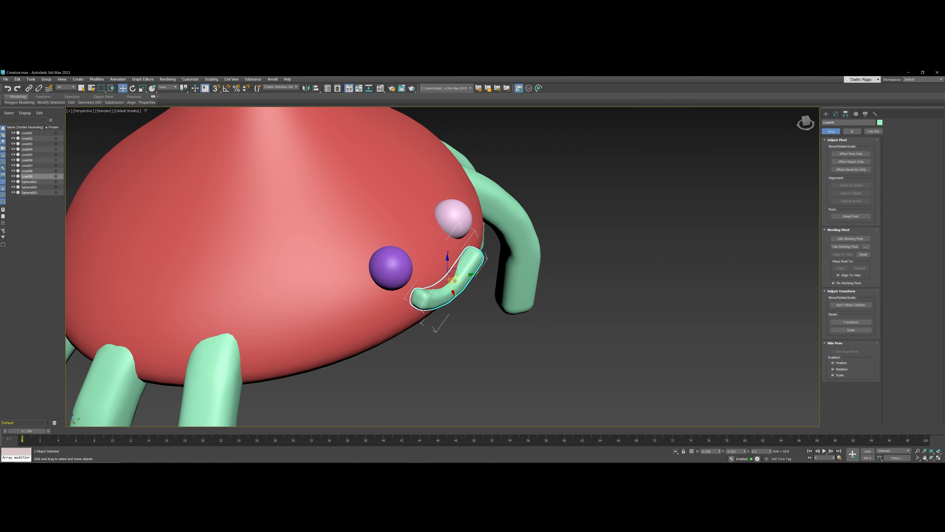
left_click_drag(453, 279, 458, 283)
Step: Deselect the mouth and inspect the finished face and limbs from the front of the creature
middle_click_drag(458, 284, 428, 269, "alt")
left_click(458, 330)
scroll(442, 333, "down", 5)
left_click(434, 340)
middle_click_drag(434, 341, 371, 317, "alt")
scroll(428, 331, "up", 5)
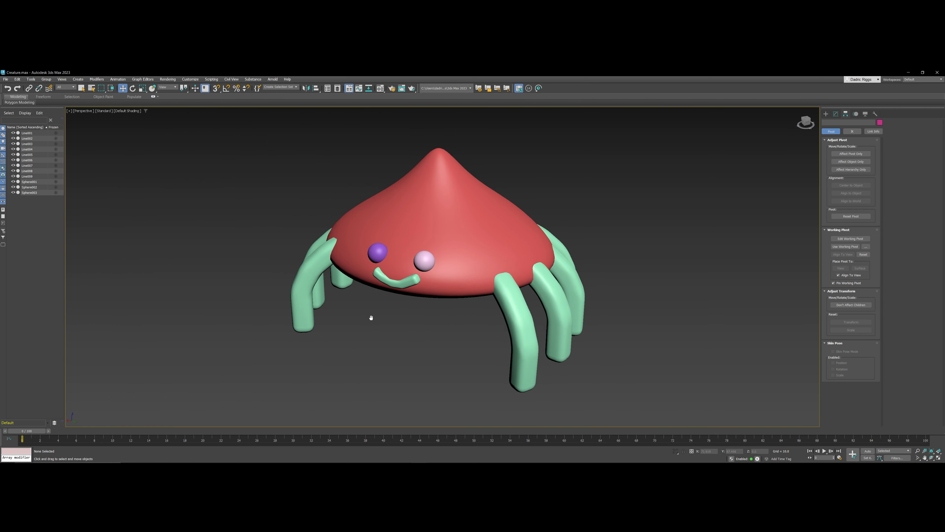